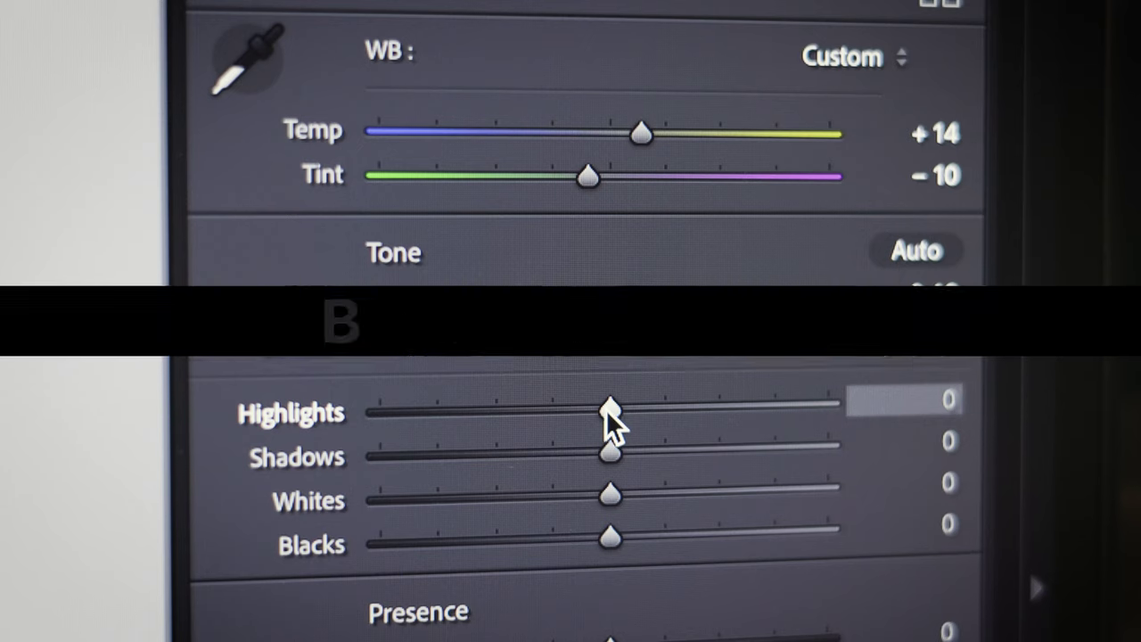
pyautogui.moveTo(608, 415); pyautogui.dragTo(520, 437)
pyautogui.moveTo(610, 452); pyautogui.dragTo(683, 446)
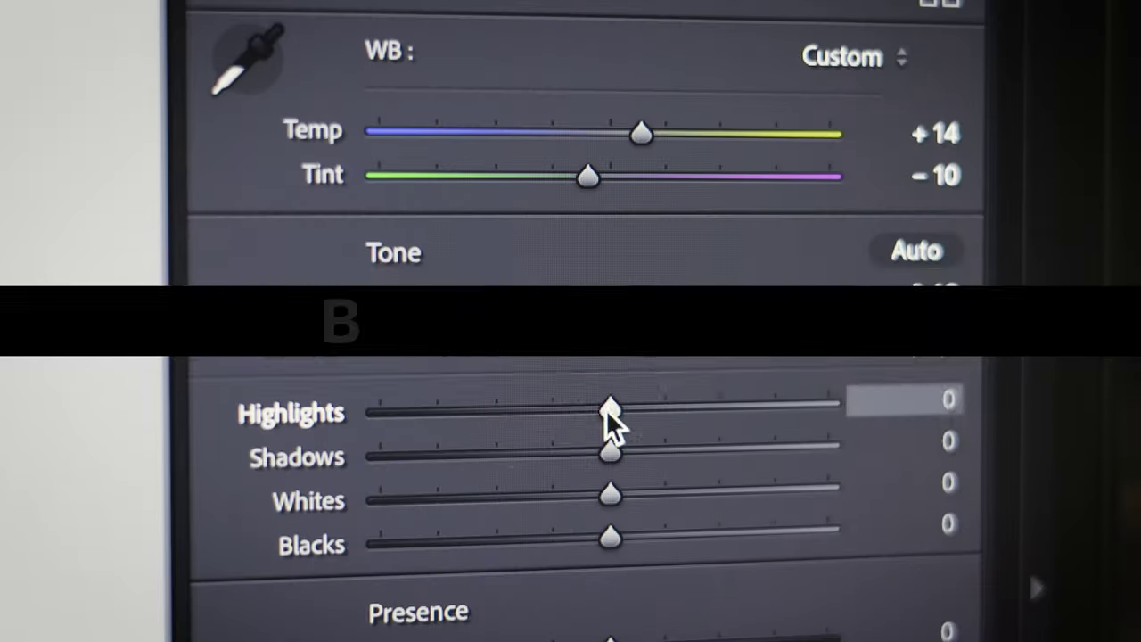
pyautogui.moveTo(602, 409); pyautogui.dragTo(518, 422)
pyautogui.moveTo(612, 450); pyautogui.dragTo(683, 445)
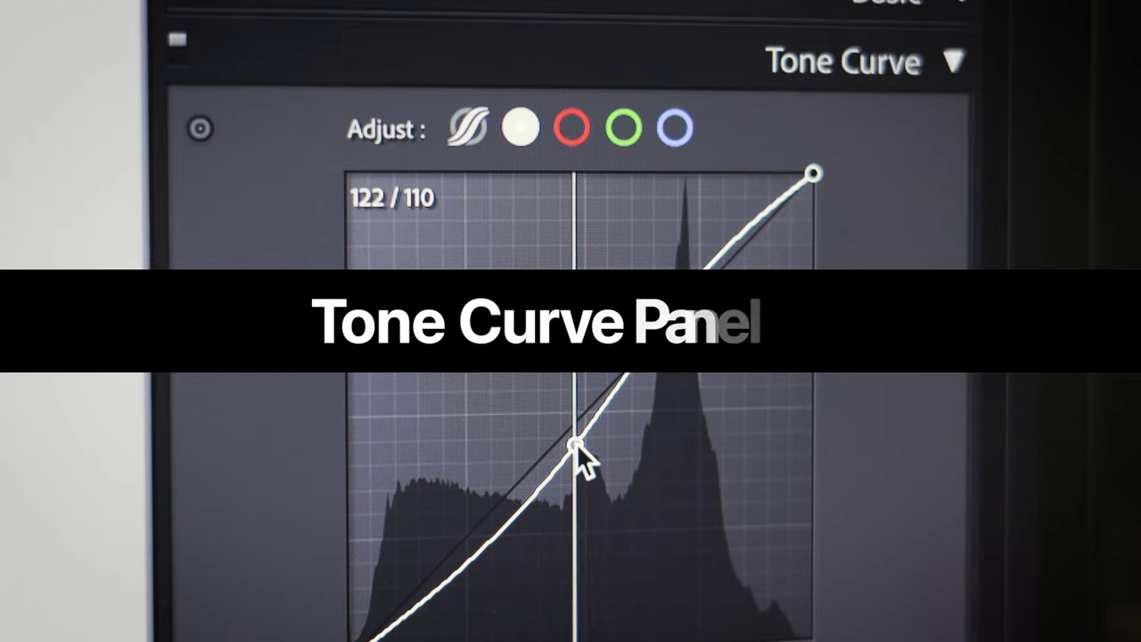
pyautogui.click(575, 443)
pyautogui.click(476, 554)
pyautogui.moveTo(474, 564)
pyautogui.mouseDown()
pyautogui.moveTo(464, 541)
pyautogui.moveTo(461, 564)
pyautogui.mouseUp()
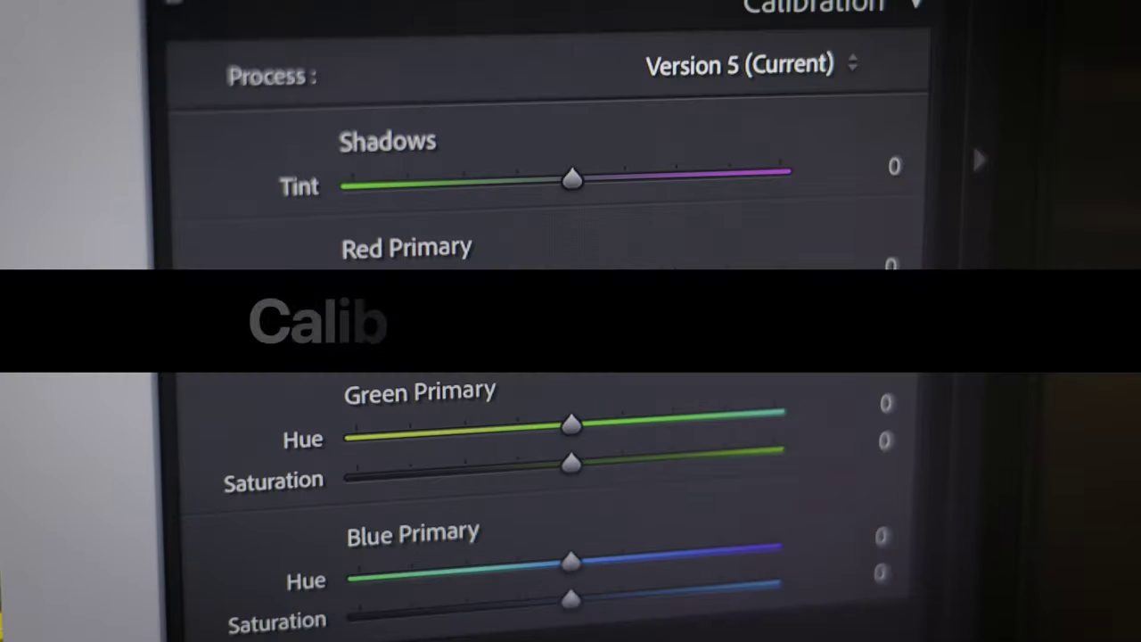
pyautogui.moveTo(570, 272); pyautogui.dragTo(622, 269)
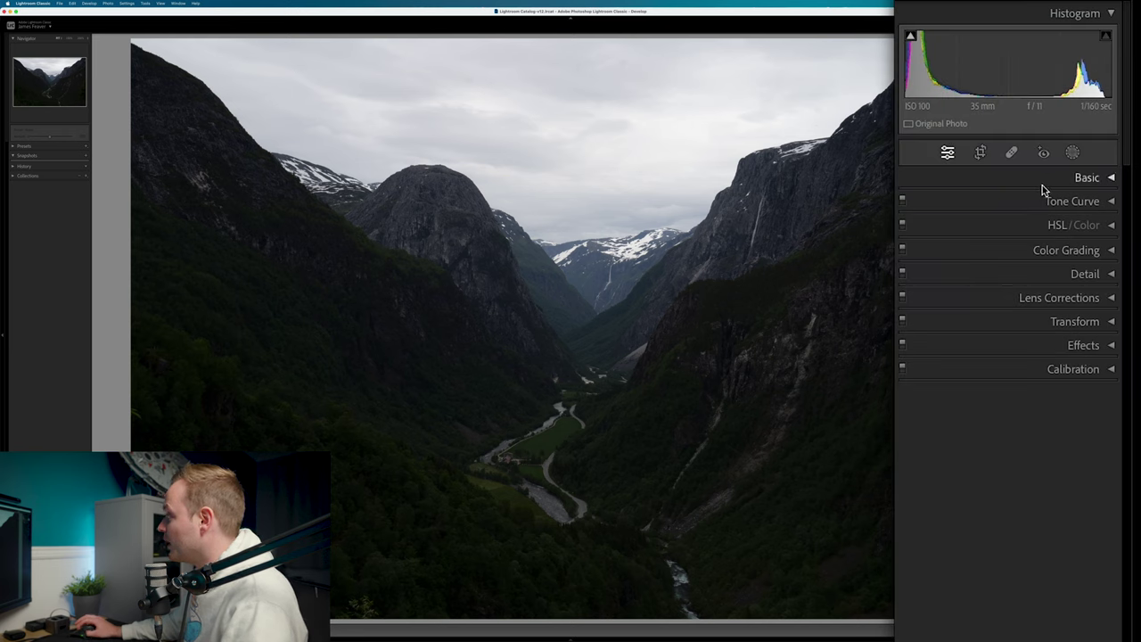
# Expand the Basic adjustments, preview the photo in the Black & White treatment and return it to Color.
pyautogui.click(1111, 178)
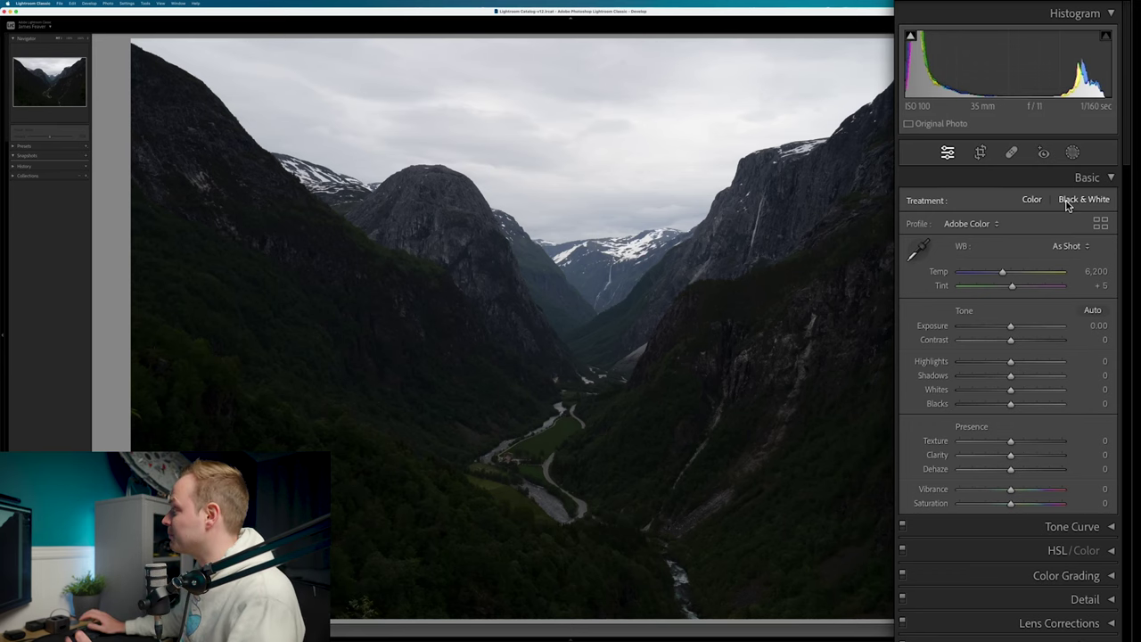
pyautogui.click(1067, 203)
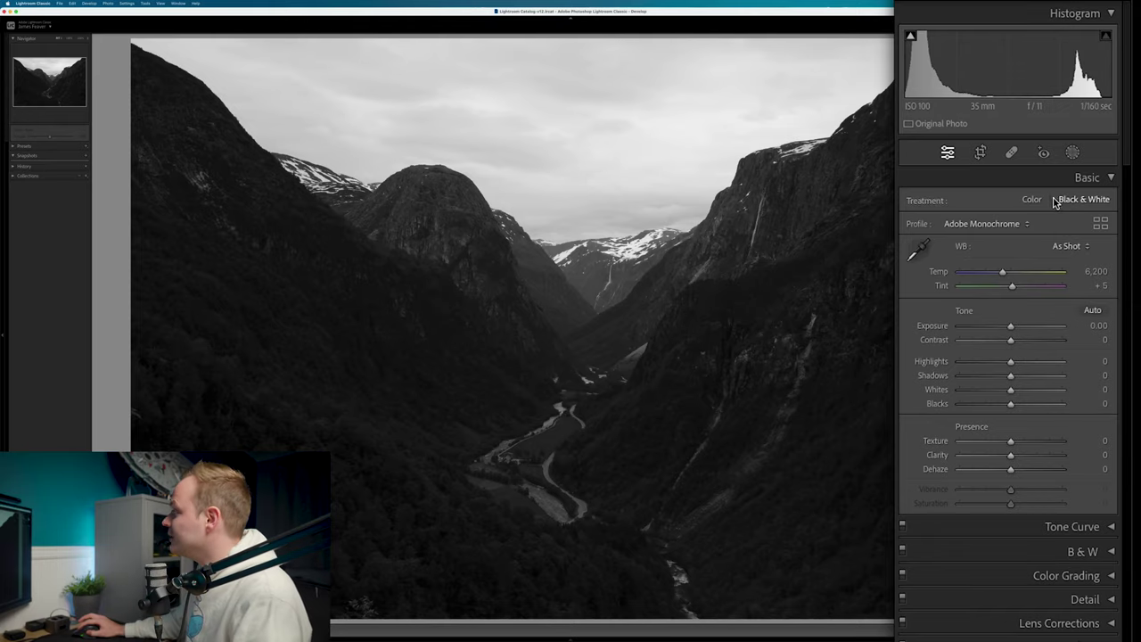
pyautogui.click(1032, 199)
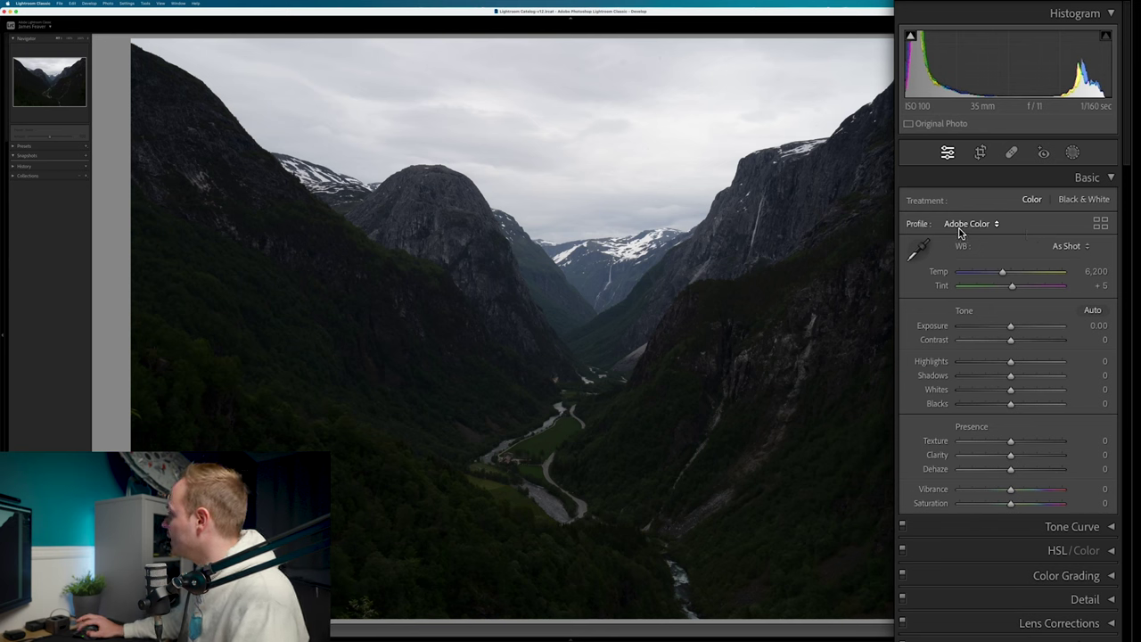
# Look through the available camera profiles while keeping Adobe Color.
pyautogui.click(960, 228)
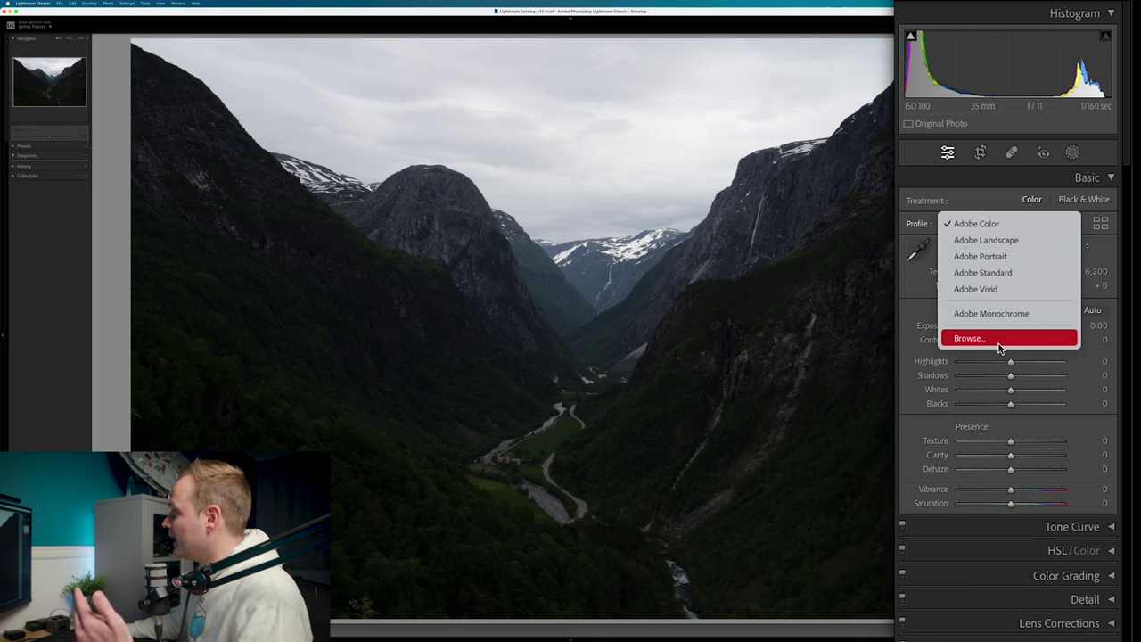
pyautogui.click(996, 210)
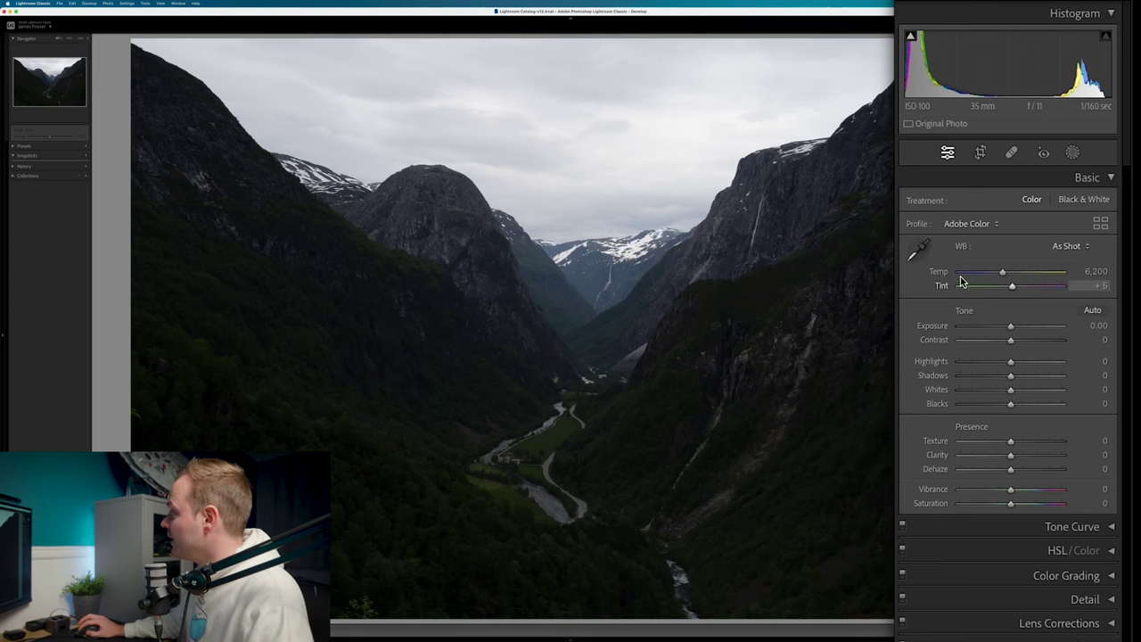
# Set the white balance to Custom and sample the bright snow on the distant mountains as the neutral reference.
pyautogui.click(1061, 253)
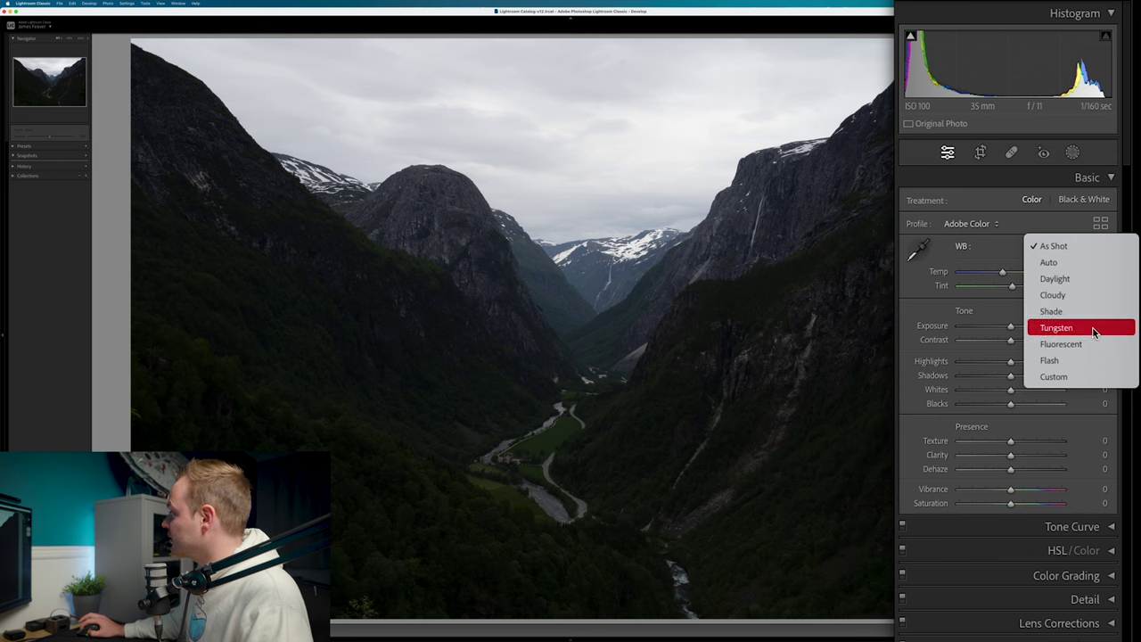
pyautogui.click(1061, 377)
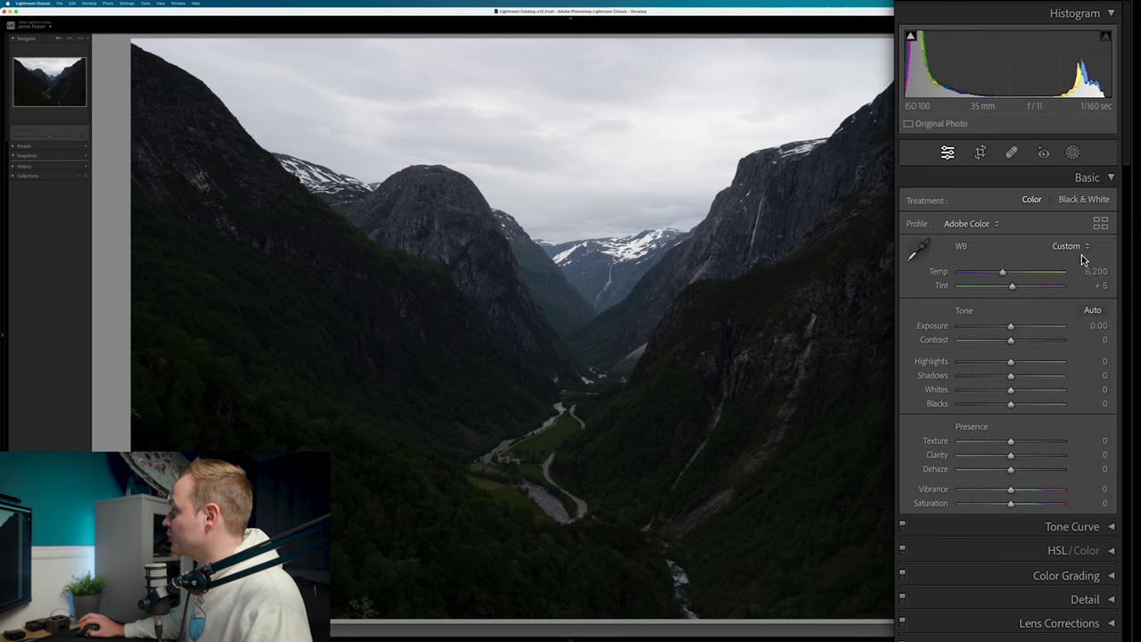
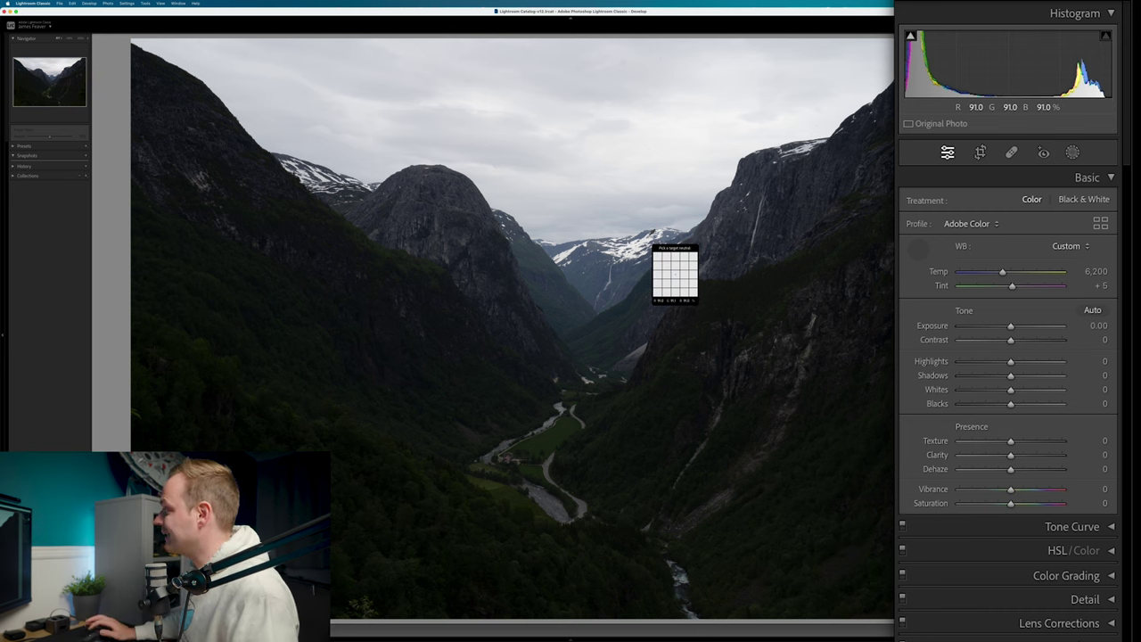
pyautogui.click(675, 274)
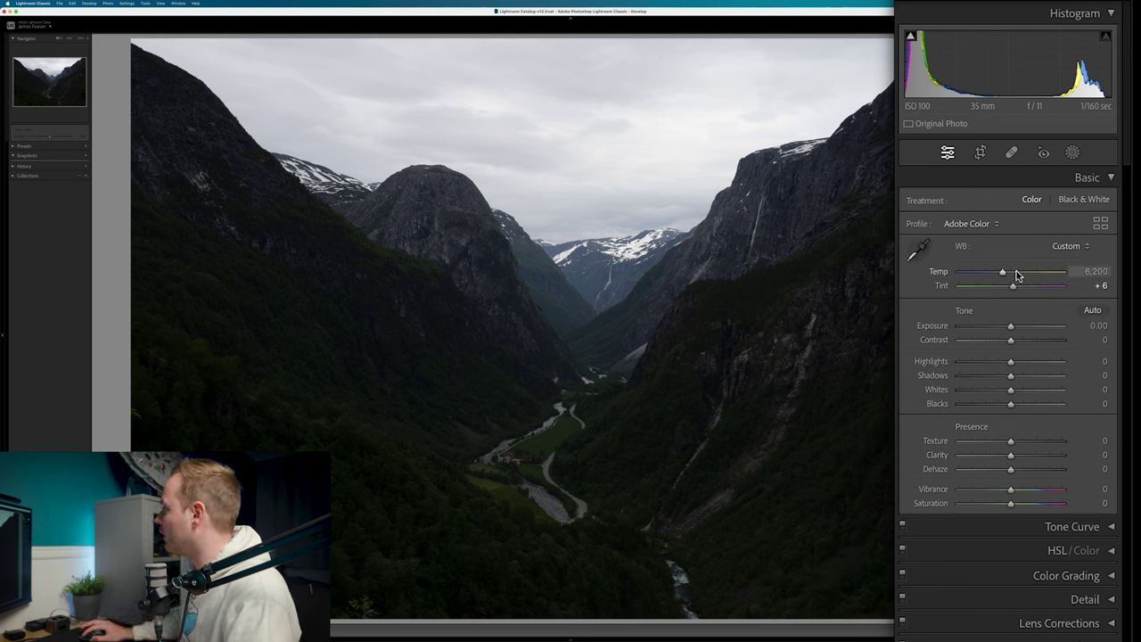
# Try a temperature of 6,538 with a tint of −4, and resample the white balance from the distant snow.
pyautogui.moveTo(1001, 274)
pyautogui.mouseDown()
pyautogui.moveTo(963, 274)
pyautogui.moveTo(1058, 276)
pyautogui.moveTo(1001, 277)
pyautogui.mouseUp()
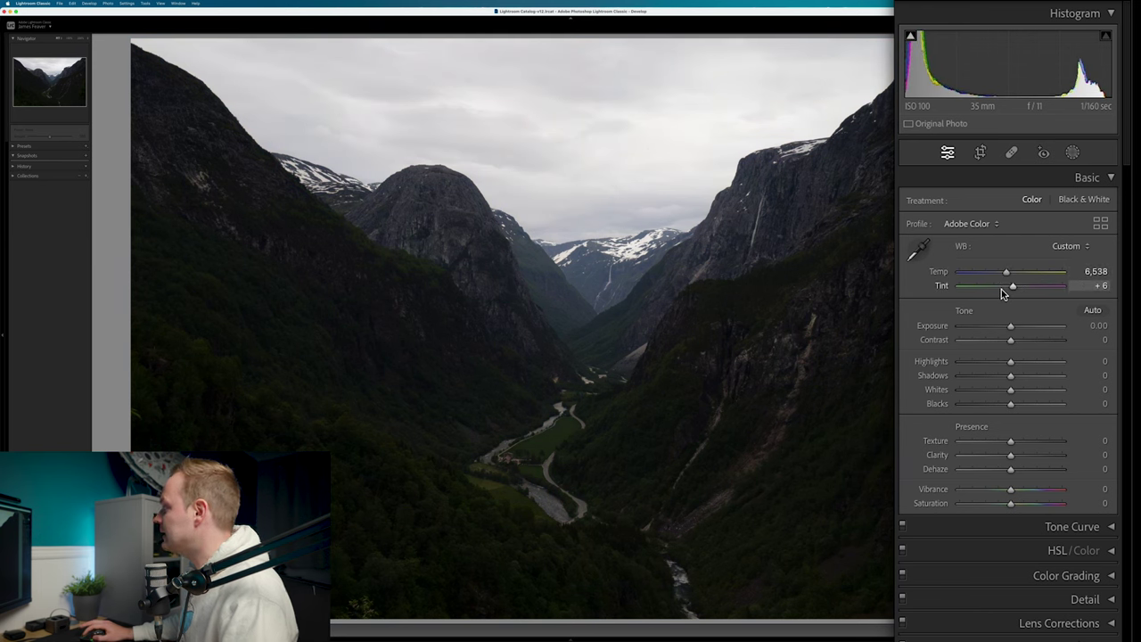
pyautogui.moveTo(1011, 288)
pyautogui.mouseDown()
pyautogui.moveTo(982, 287)
pyautogui.moveTo(1042, 285)
pyautogui.moveTo(1010, 286)
pyautogui.mouseUp()
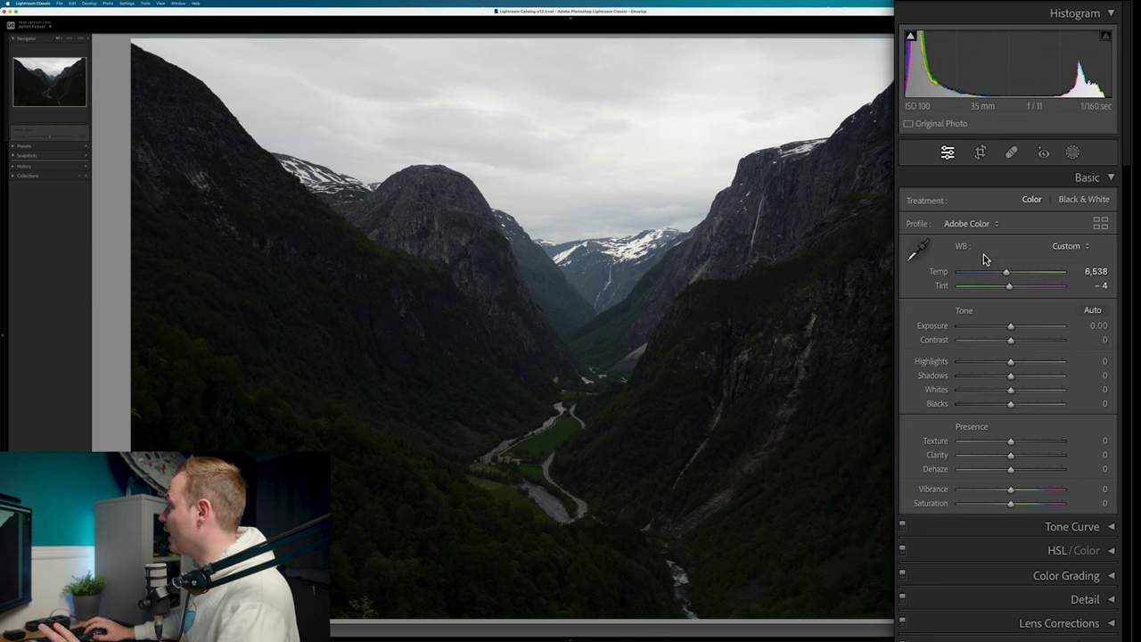
pyautogui.click(917, 255)
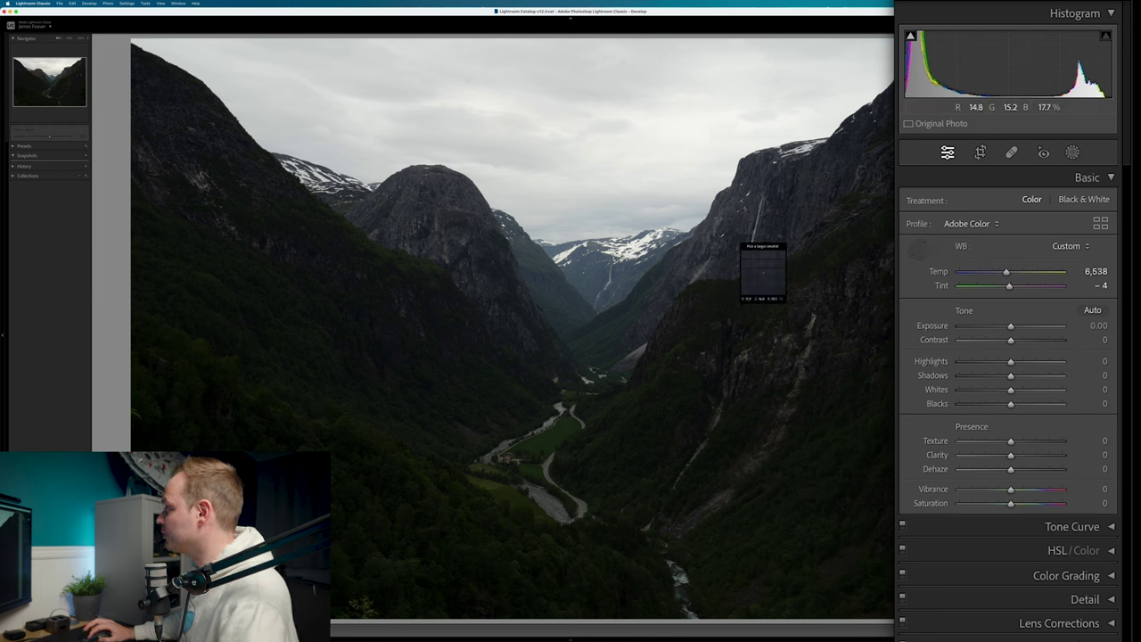
pyautogui.click(670, 275)
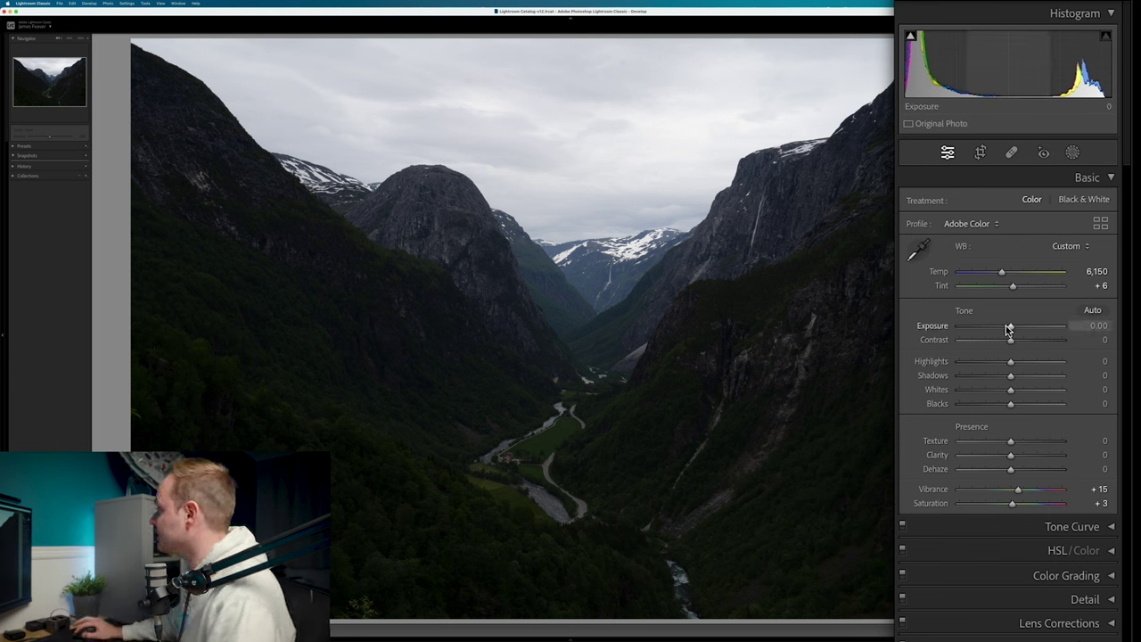
# Turn on the clipping indicators and test the exposure at +2.65 and −3.65 to check highlight and shadow clipping.
pyautogui.moveTo(1010, 329); pyautogui.dragTo(1037, 329)
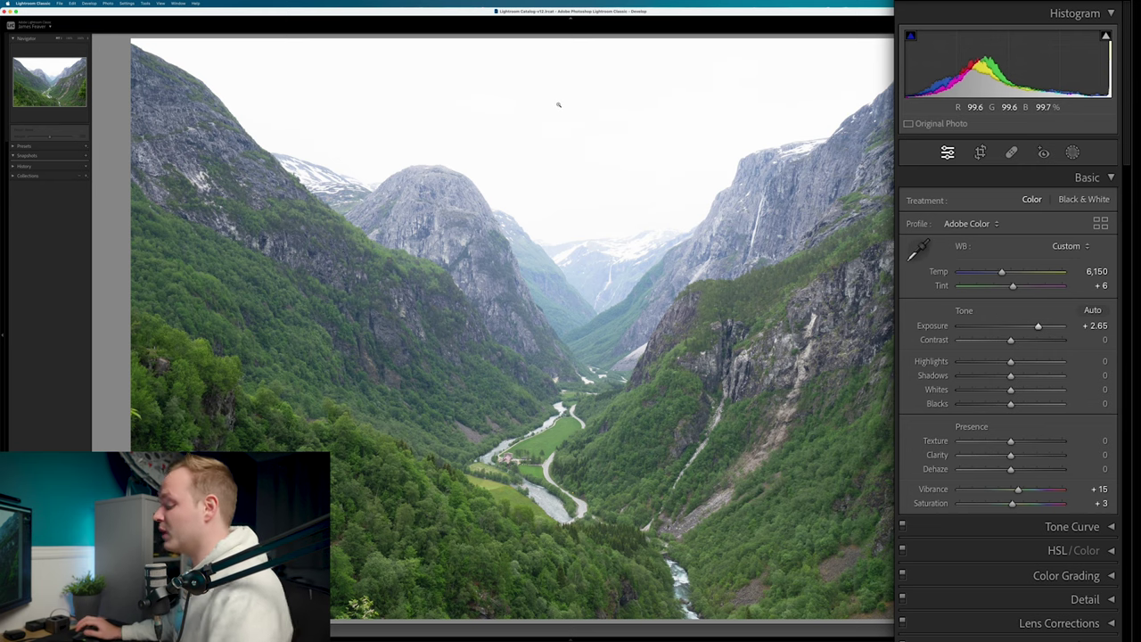
pyautogui.press('j')
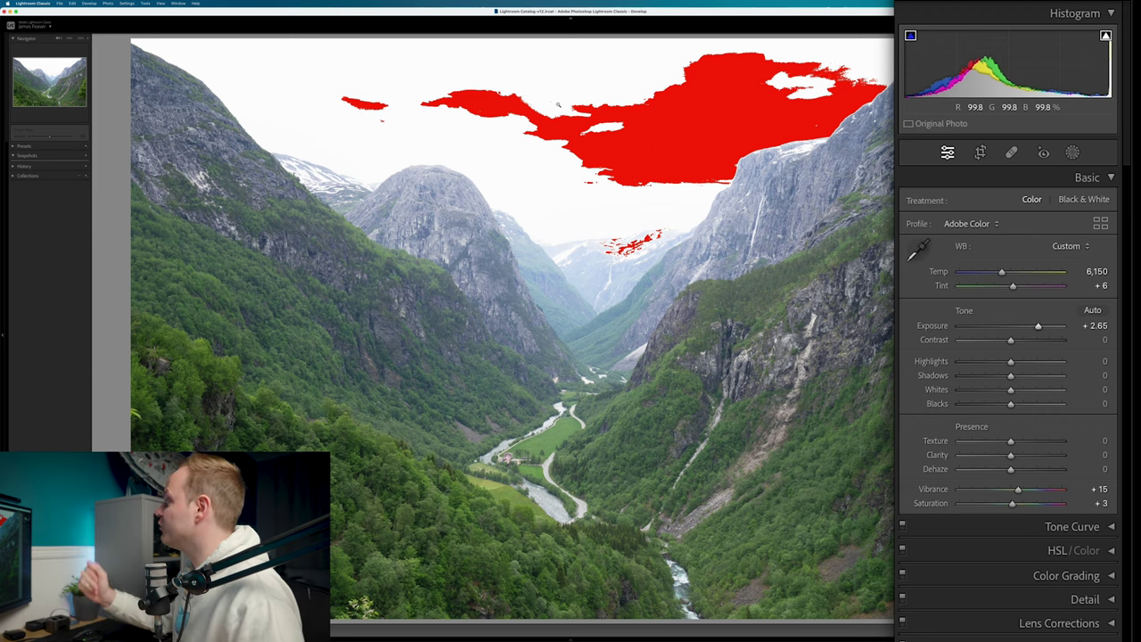
pyautogui.moveTo(1037, 326); pyautogui.dragTo(978, 327)
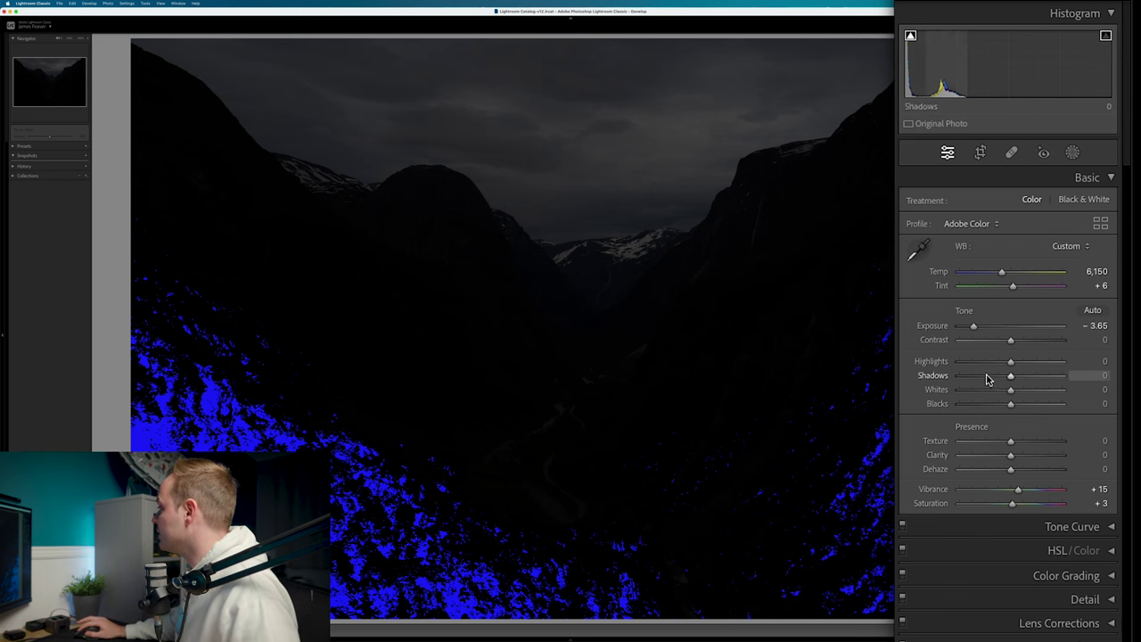
# Bring the exposure back up and set it to exactly +0.50.
pyautogui.moveTo(975, 326); pyautogui.dragTo(1021, 332)
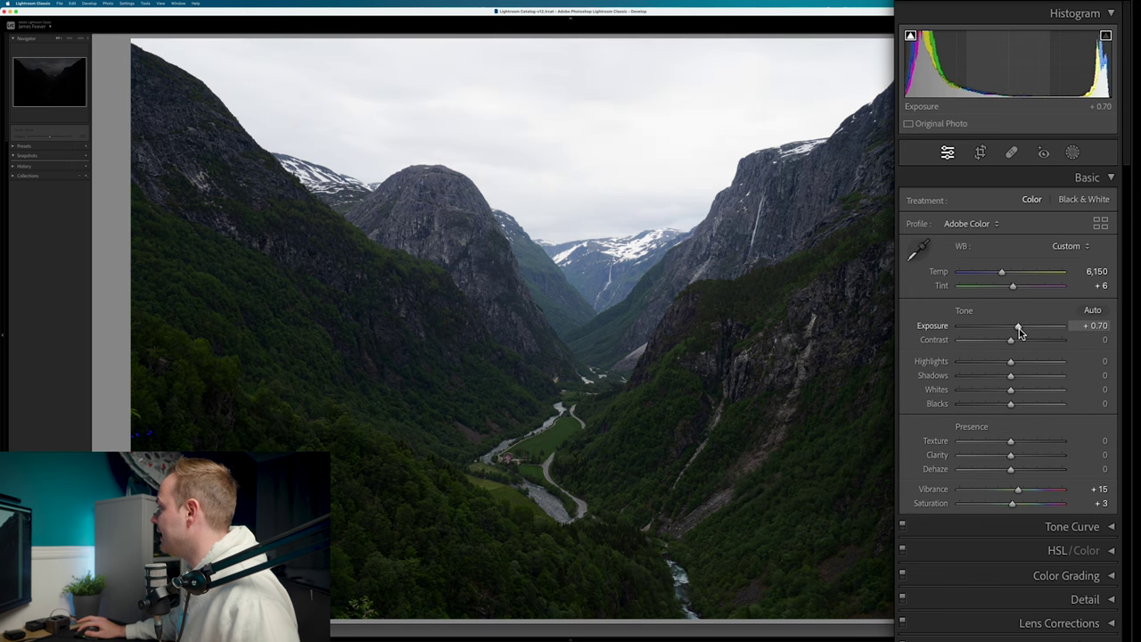
pyautogui.click(1085, 326)
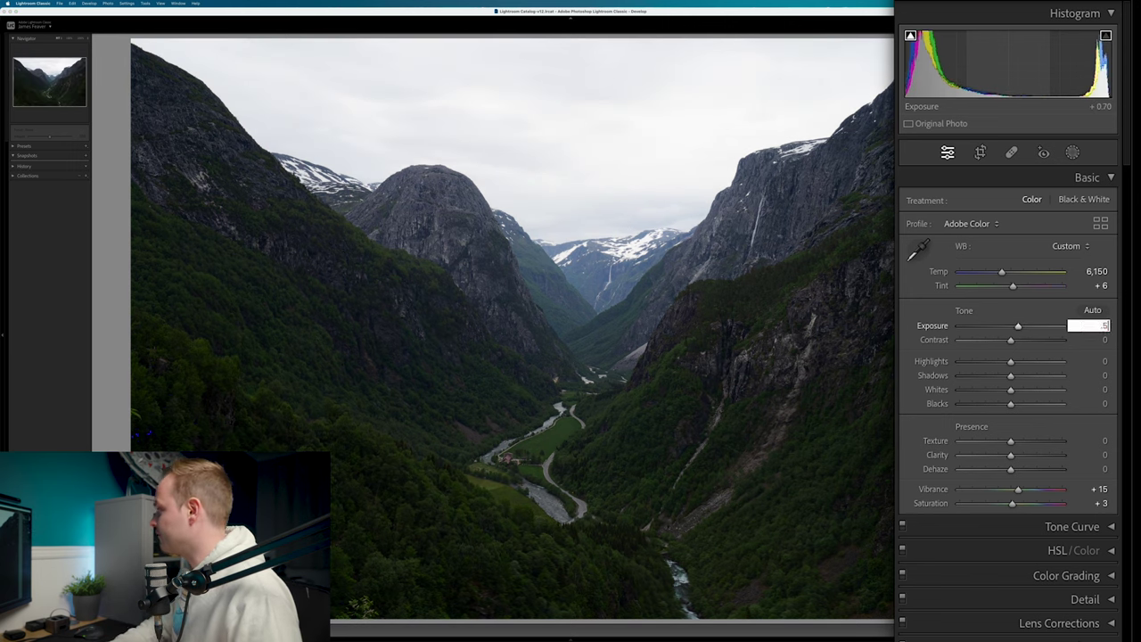
pyautogui.write('.5')
pyautogui.press('Return')
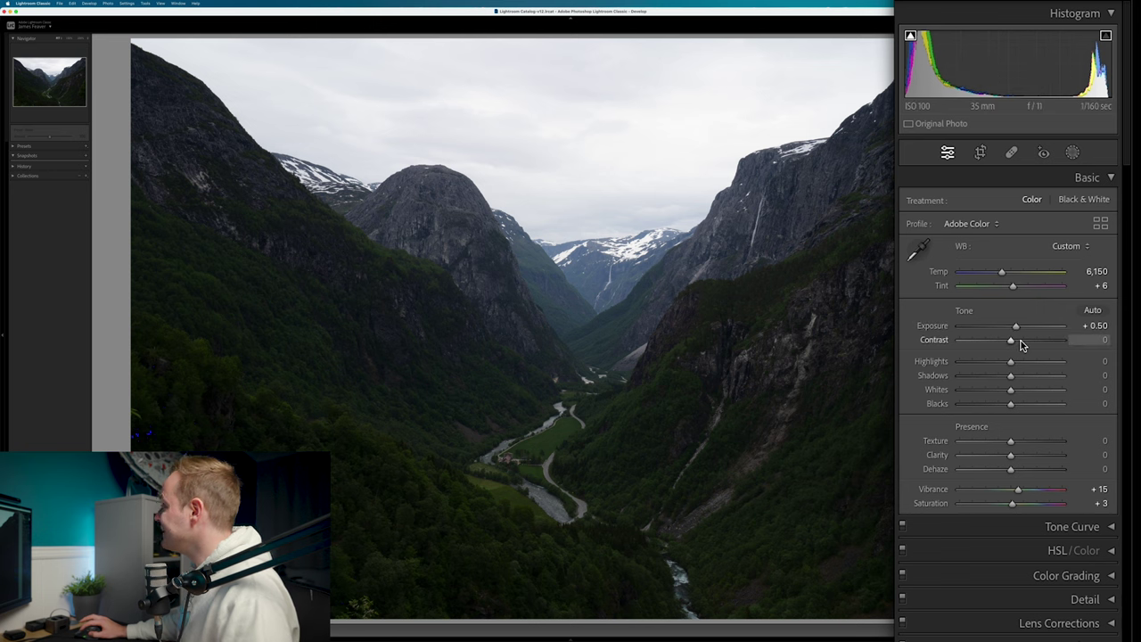
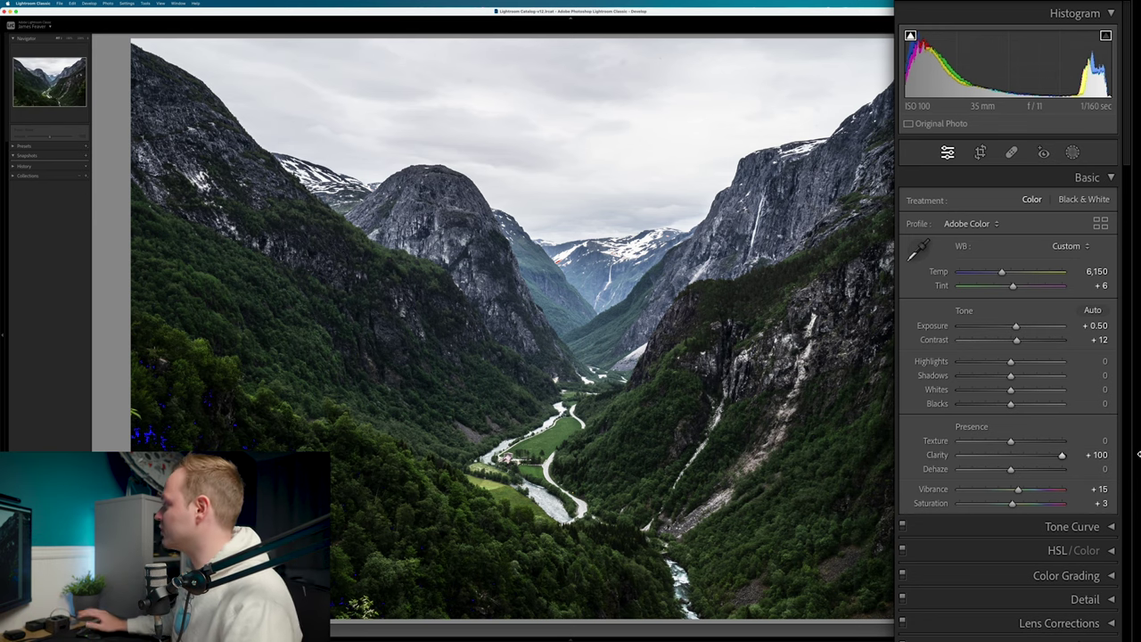
# Return the clarity to 0 and set the contrast to +15.
pyautogui.moveTo(1057, 458); pyautogui.dragTo(1007, 450)
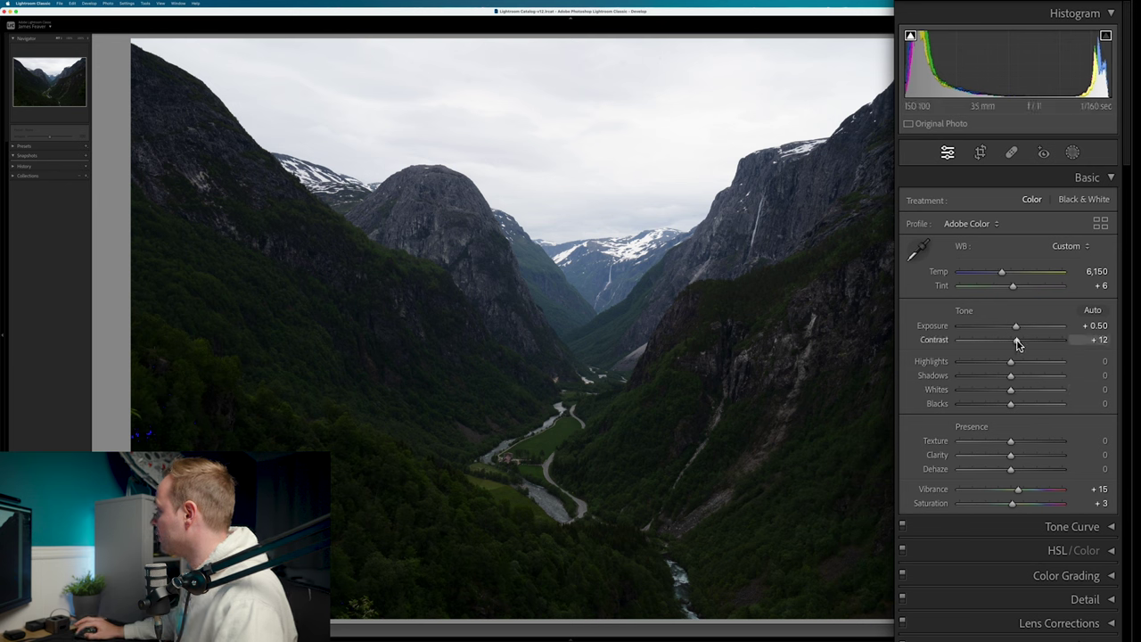
pyautogui.click(1102, 339)
pyautogui.write('15')
pyautogui.press('Return')
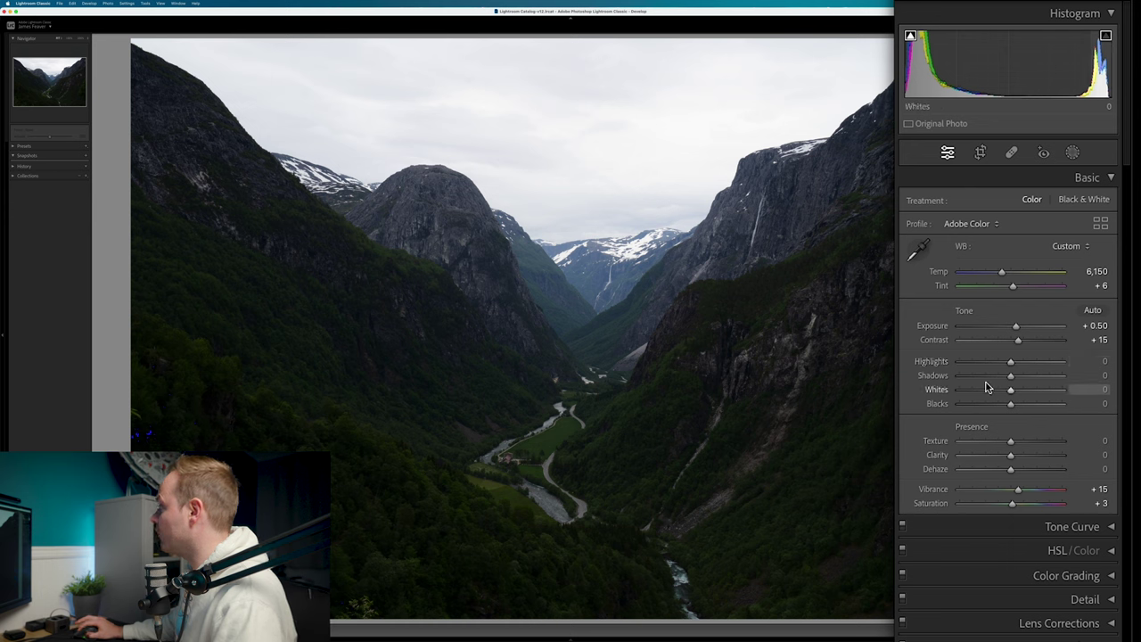
# Lower the highlights to −58 to recover the sky and raise the shadows to +83 to brighten the valley.
pyautogui.moveTo(1014, 364); pyautogui.dragTo(980, 361)
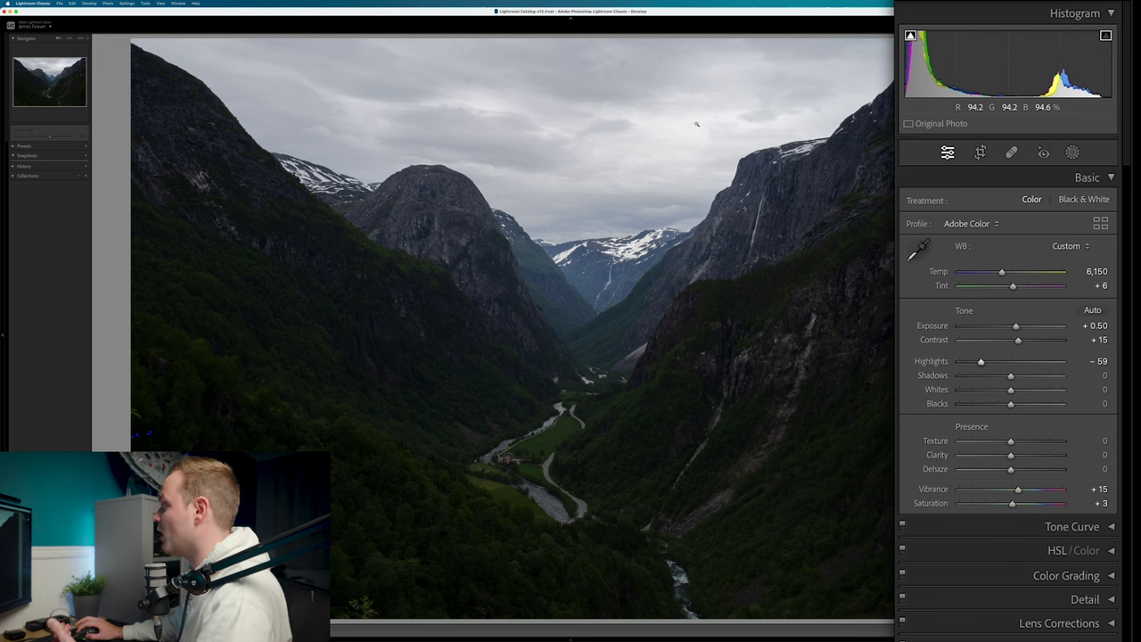
pyautogui.moveTo(979, 362); pyautogui.dragTo(979, 364)
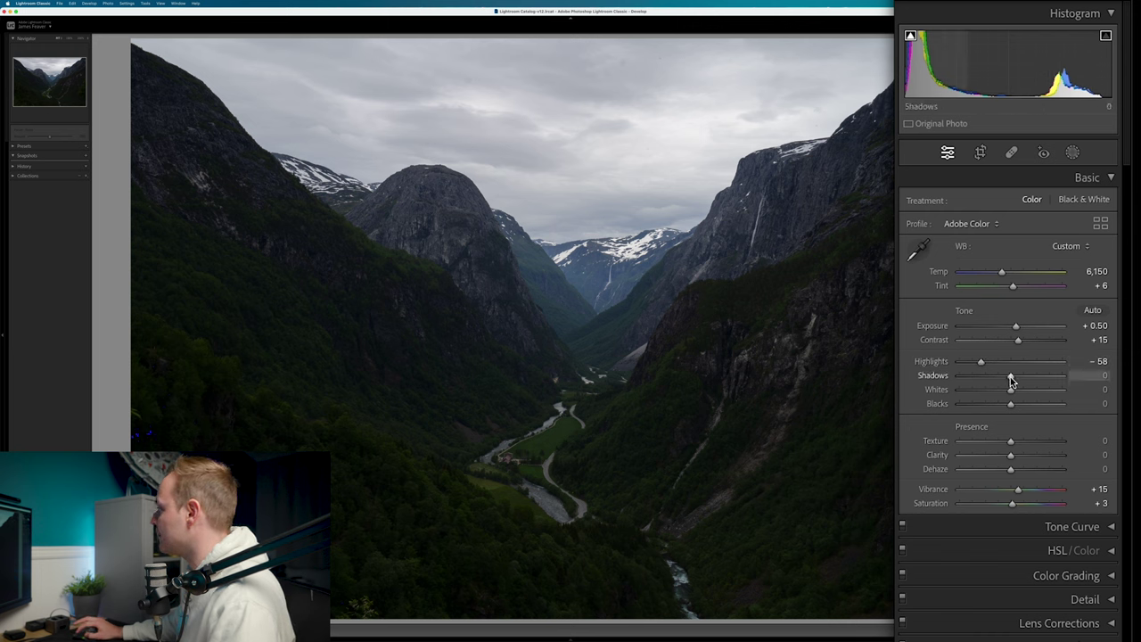
pyautogui.moveTo(1013, 381); pyautogui.dragTo(1056, 379)
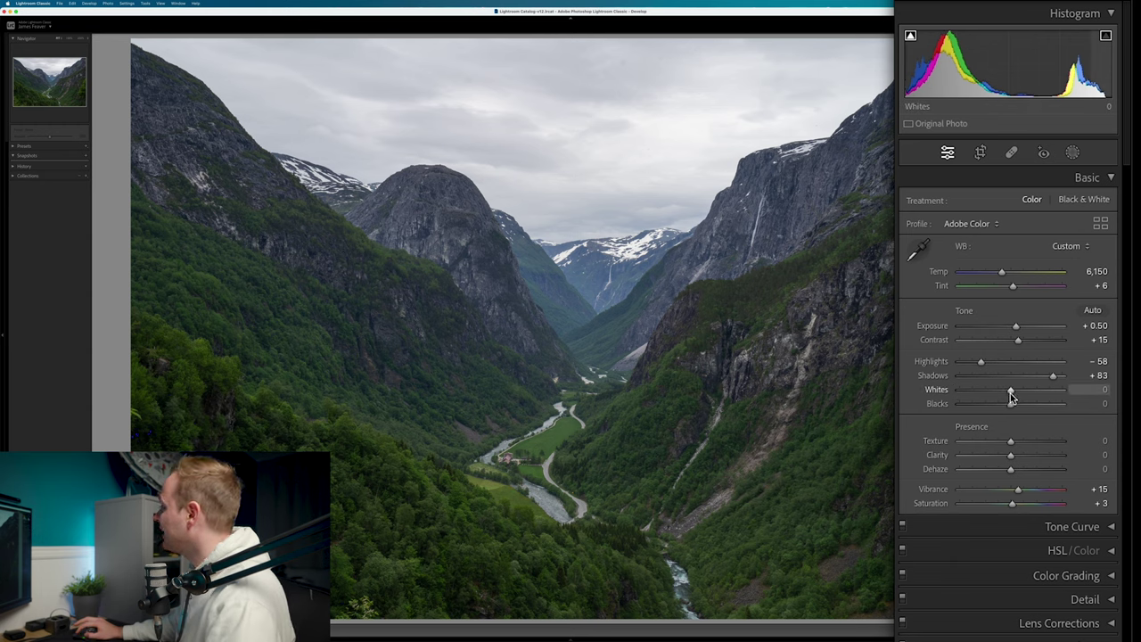
# Set the whites to +14 and adjust the blacks against the shadow clipping overlay, ending at −9.
pyautogui.moveTo(1012, 392)
pyautogui.mouseDown()
pyautogui.moveTo(1029, 389)
pyautogui.moveTo(1020, 394)
pyautogui.mouseUp()
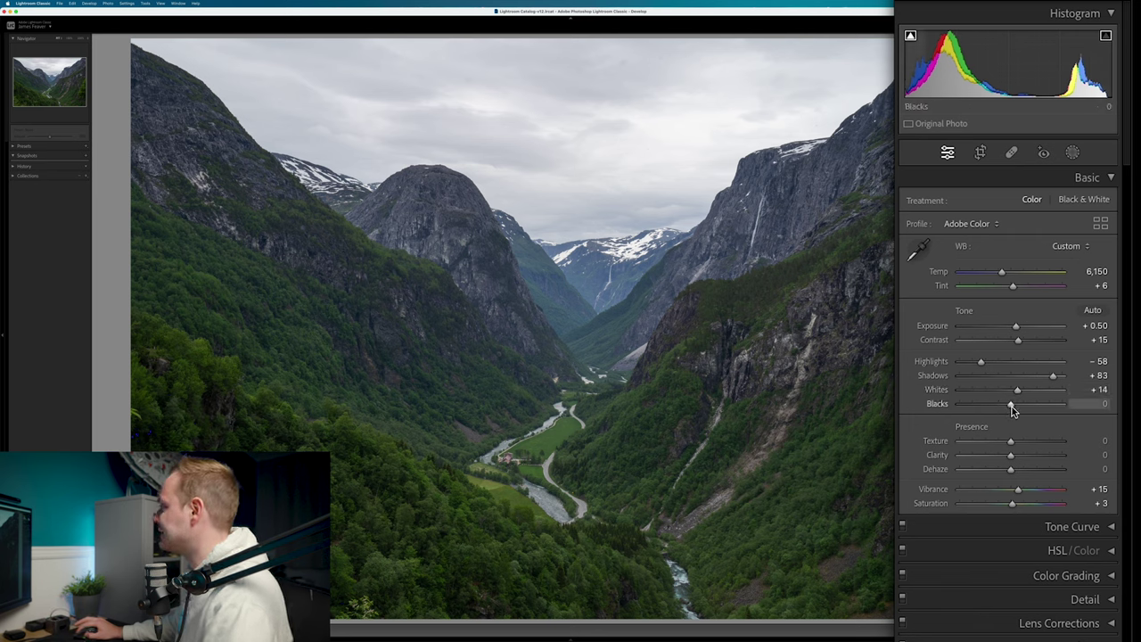
pyautogui.moveTo(1010, 405); pyautogui.dragTo(1002, 407)
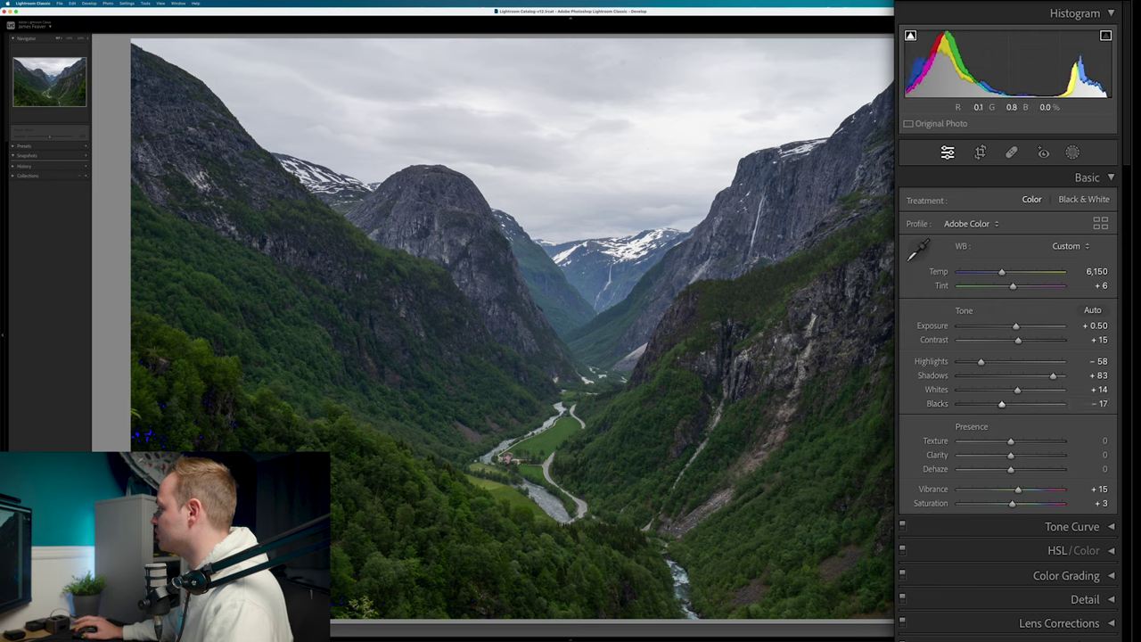
pyautogui.moveTo(1001, 405); pyautogui.dragTo(1013, 407)
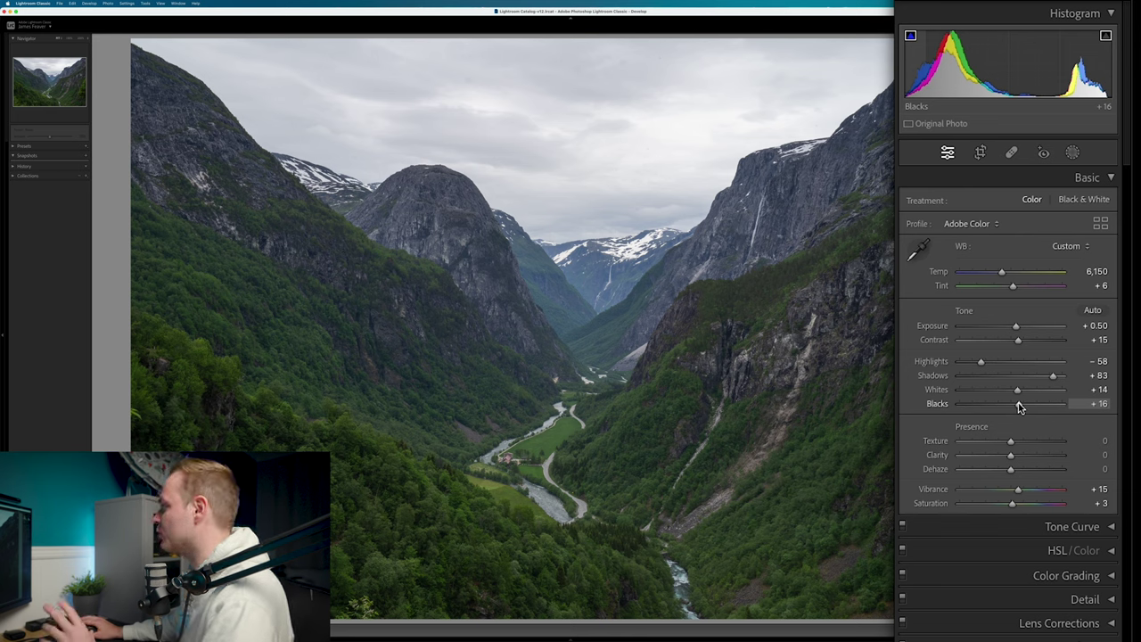
pyautogui.moveTo(1019, 408); pyautogui.dragTo(1007, 407)
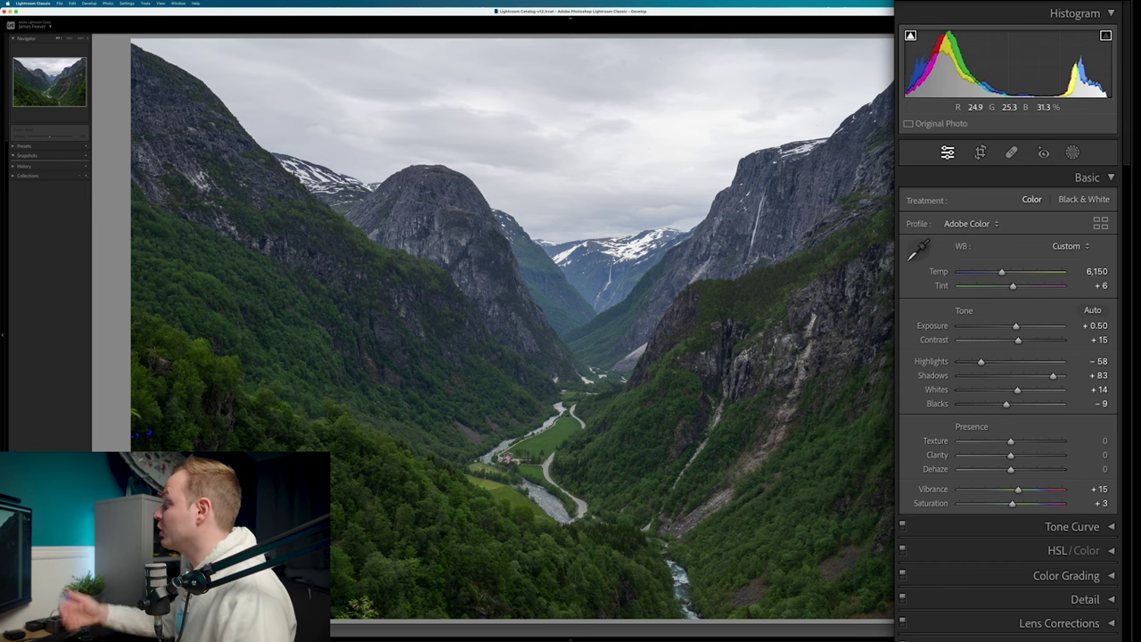
# Compare the unedited photo with the adjusted version and return to the edited view.
pyautogui.press('\\')
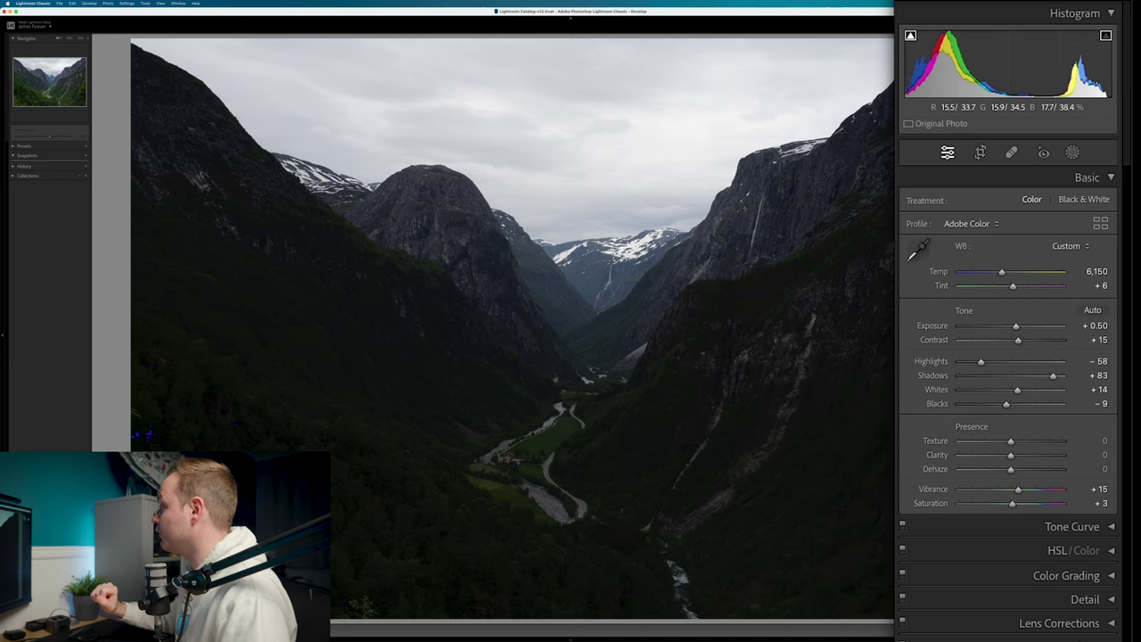
pyautogui.press('\\')
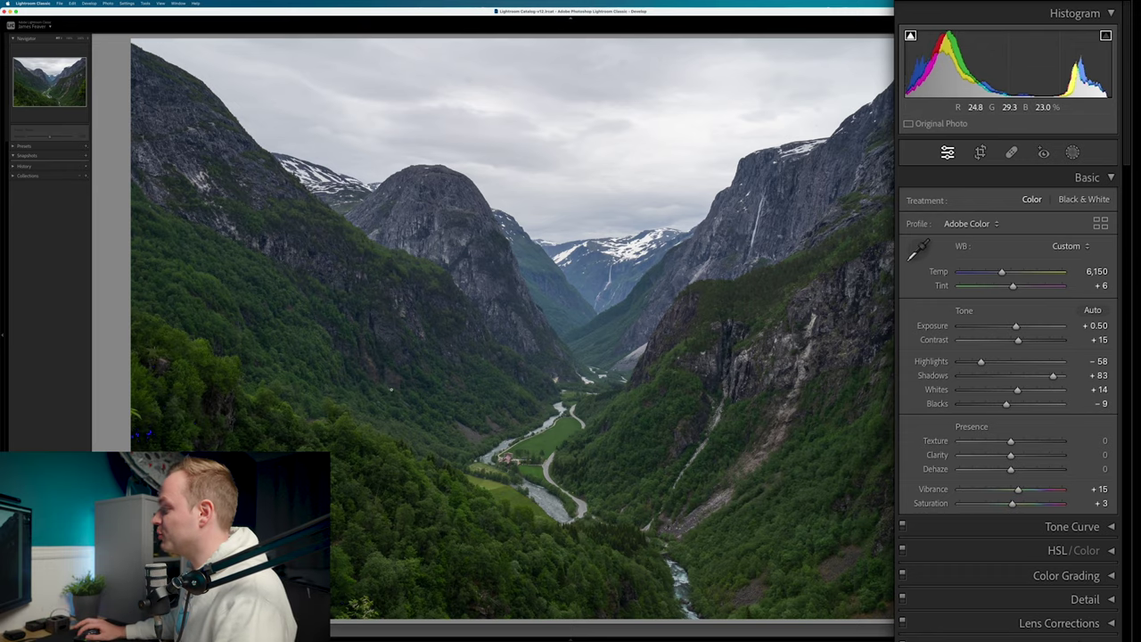
# Raise the texture to +34 against the forested cliff, check its effect on the sky, and reduce it to +15.
pyautogui.click(372, 389)
pyautogui.moveTo(372, 388); pyautogui.dragTo(435, 376)
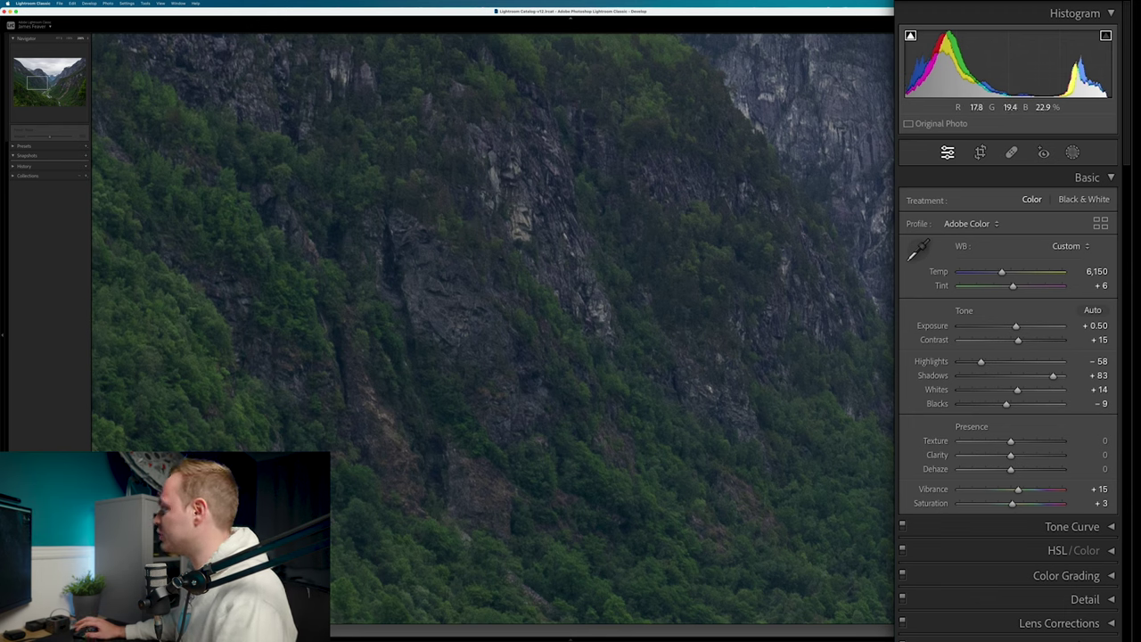
pyautogui.moveTo(1011, 443); pyautogui.dragTo(1030, 443)
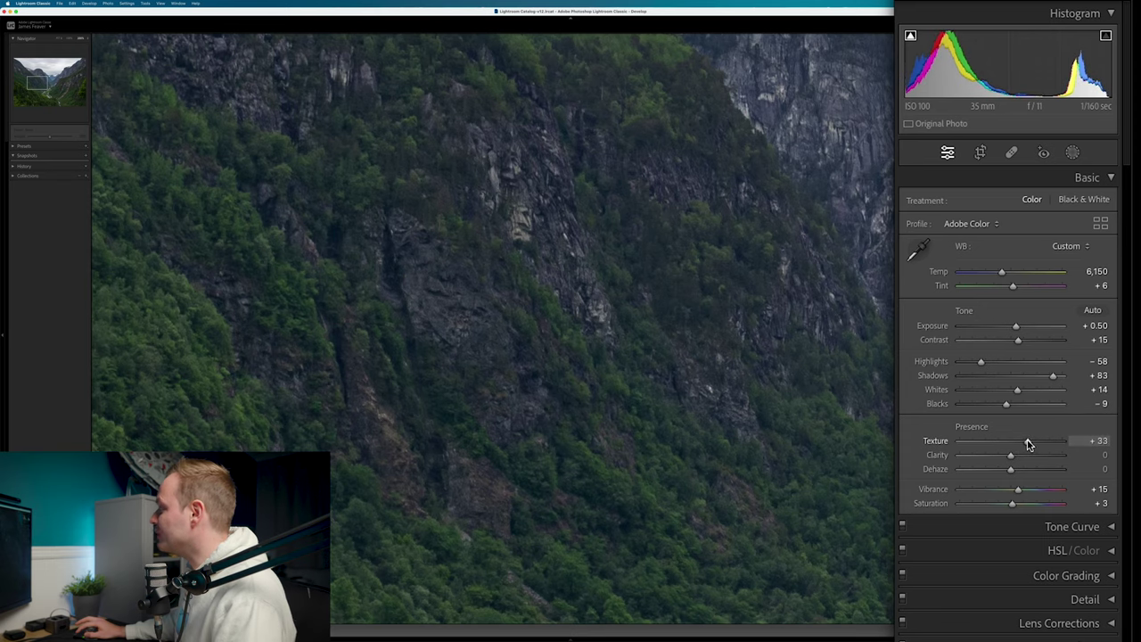
pyautogui.moveTo(634, 223); pyautogui.dragTo(606, 374)
pyautogui.moveTo(802, 98); pyautogui.dragTo(689, 311)
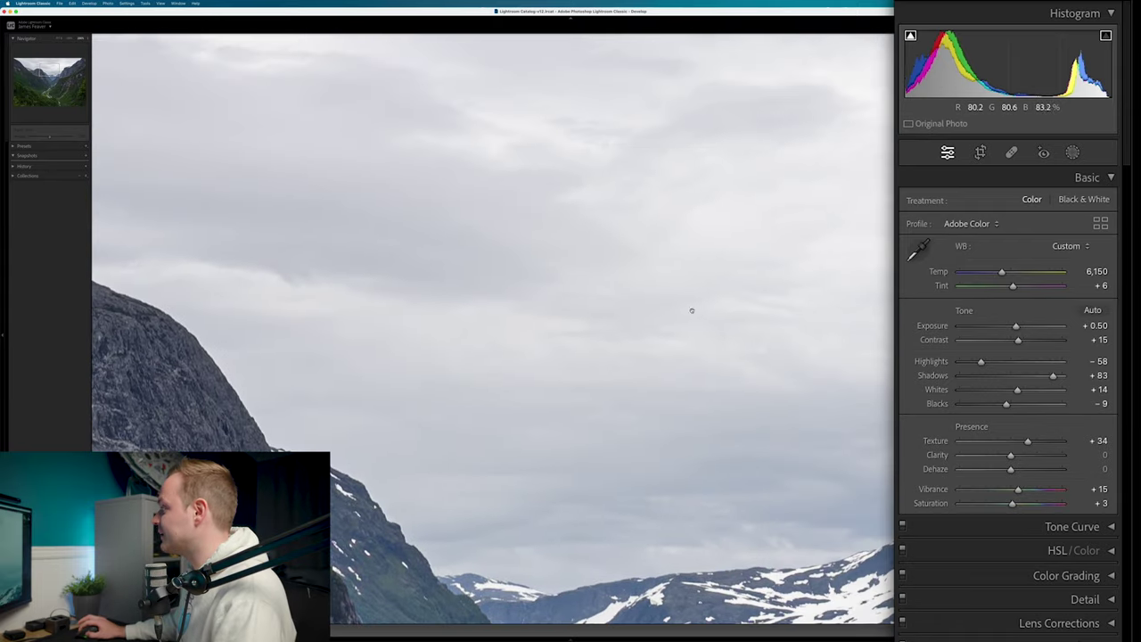
pyautogui.moveTo(1028, 443)
pyautogui.mouseDown()
pyautogui.moveTo(1008, 439)
pyautogui.moveTo(1028, 443)
pyautogui.moveTo(1018, 442)
pyautogui.mouseUp()
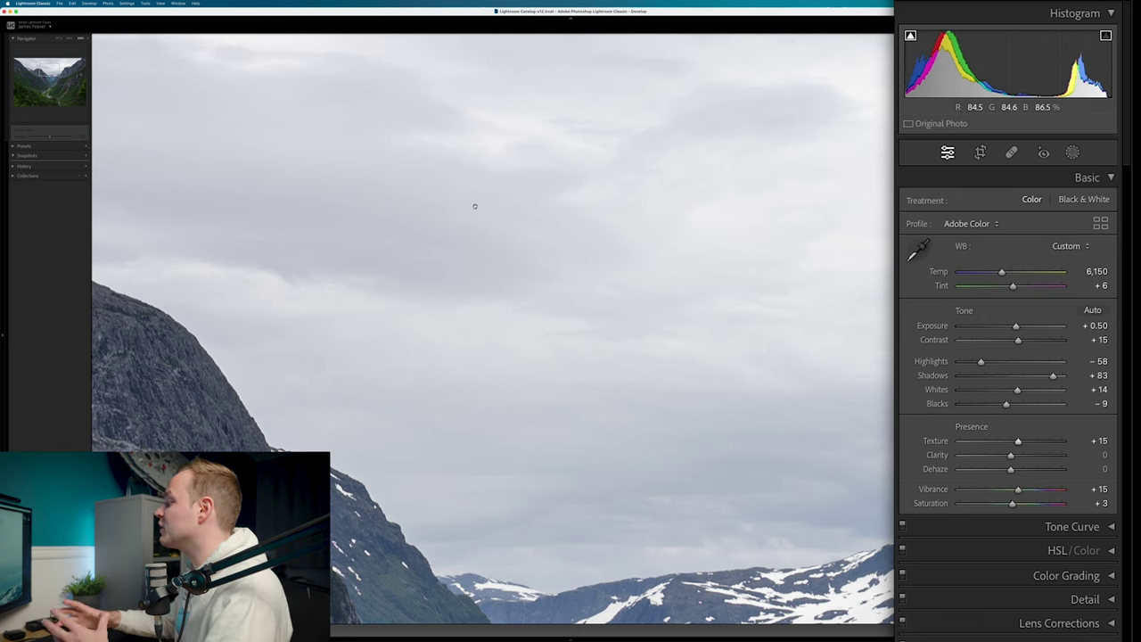
# Try the texture at +100 on the close-up of the forested cliff, and set it back to +15.
pyautogui.moveTo(363, 425); pyautogui.dragTo(776, 152)
pyautogui.moveTo(553, 463); pyautogui.dragTo(581, 306)
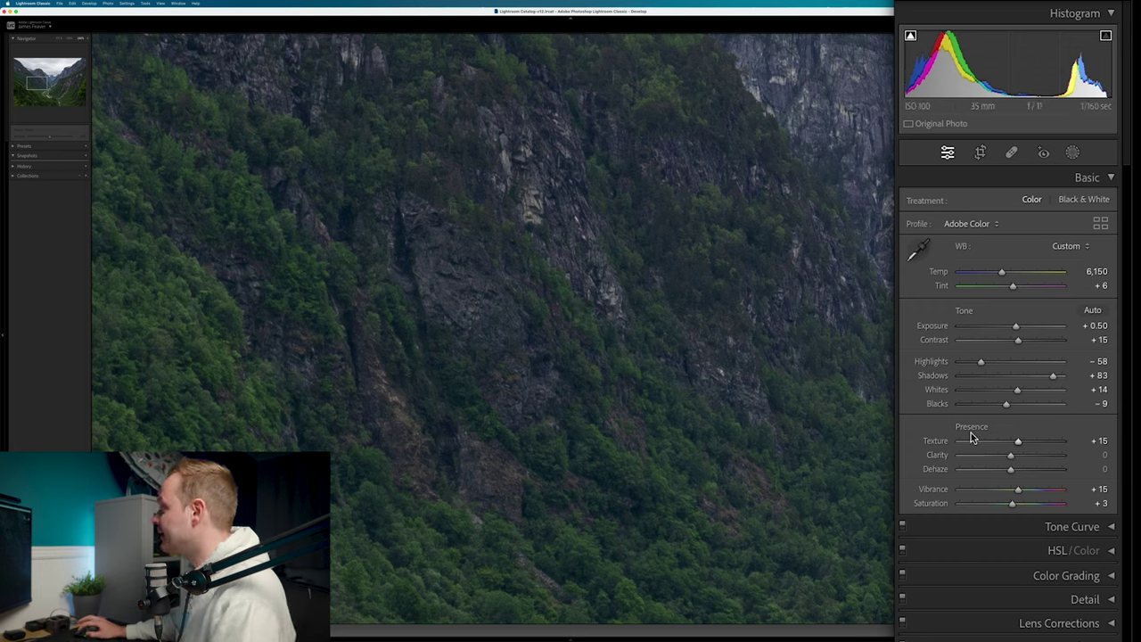
pyautogui.moveTo(1027, 446); pyautogui.dragTo(1075, 445)
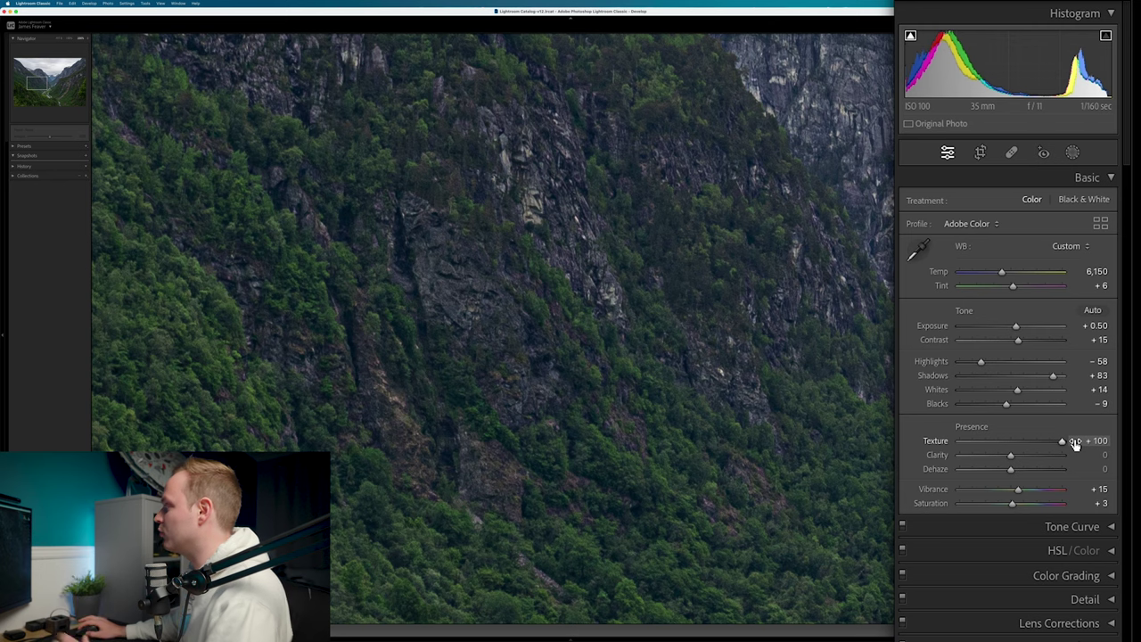
pyautogui.moveTo(1060, 441); pyautogui.dragTo(1021, 445)
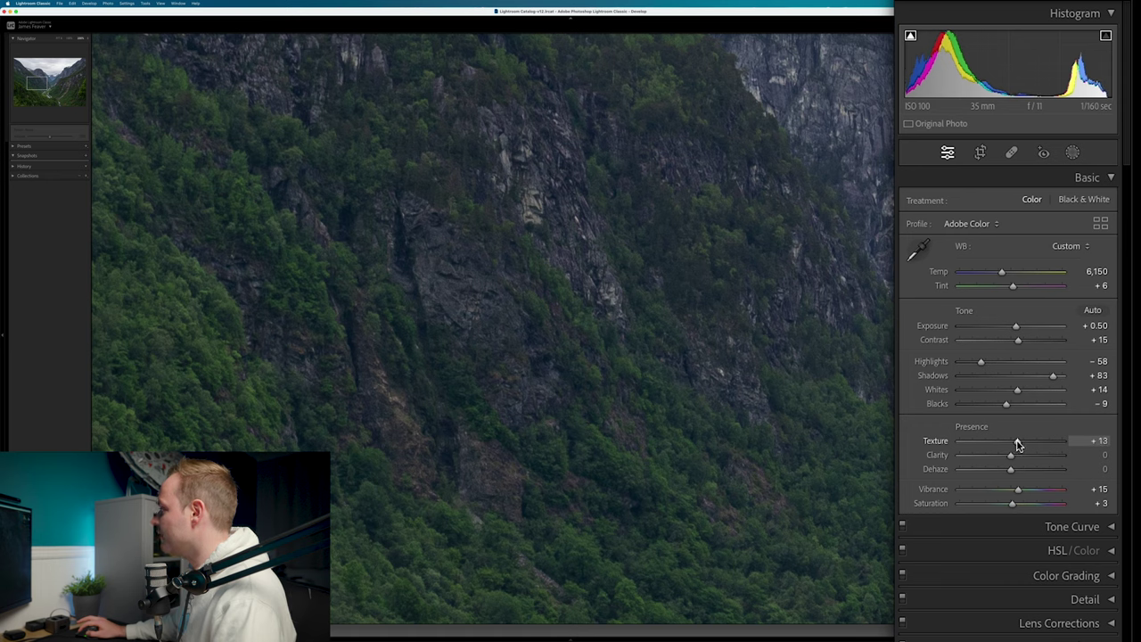
pyautogui.click(1096, 442)
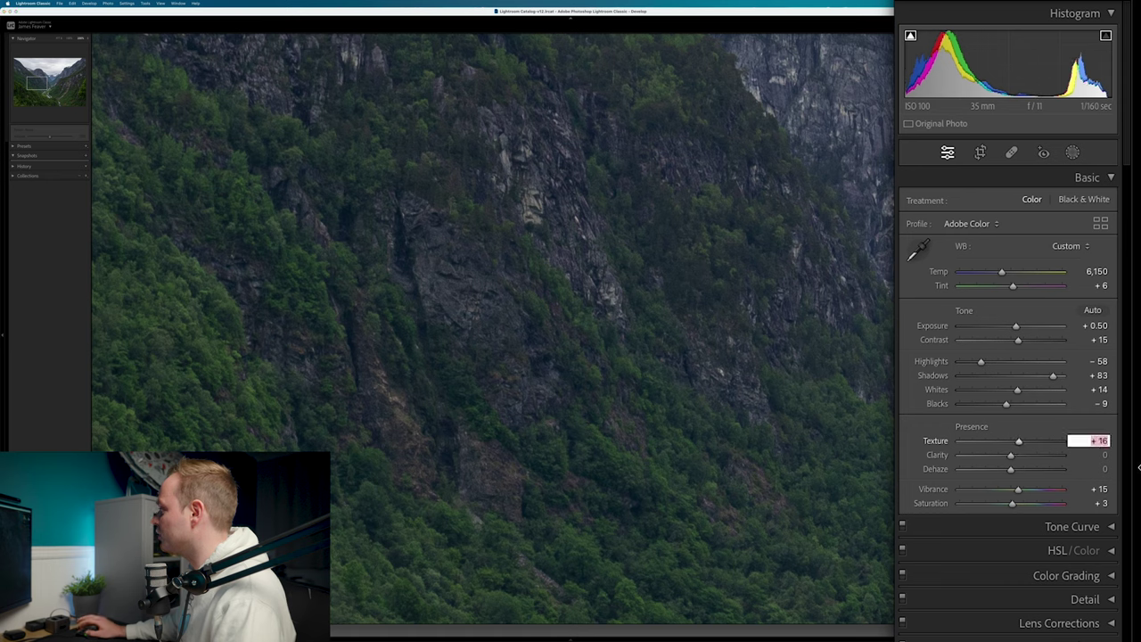
pyautogui.write('15')
pyautogui.press('Return')
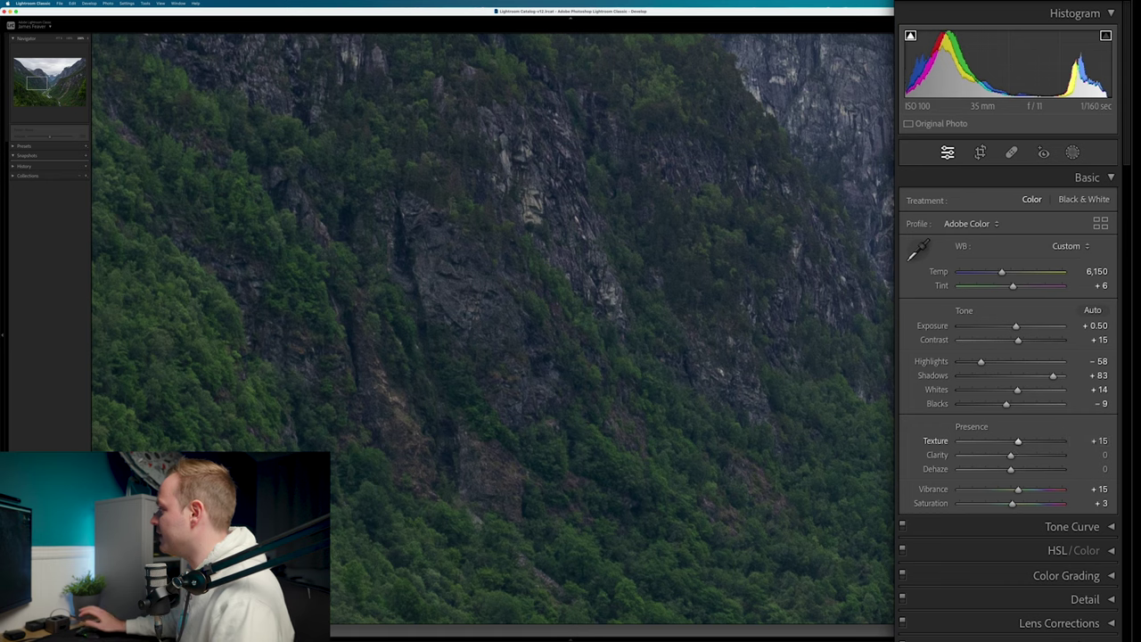
# Try the clarity at +89 on the whole photo, and lower it to +4.
pyautogui.click(605, 323)
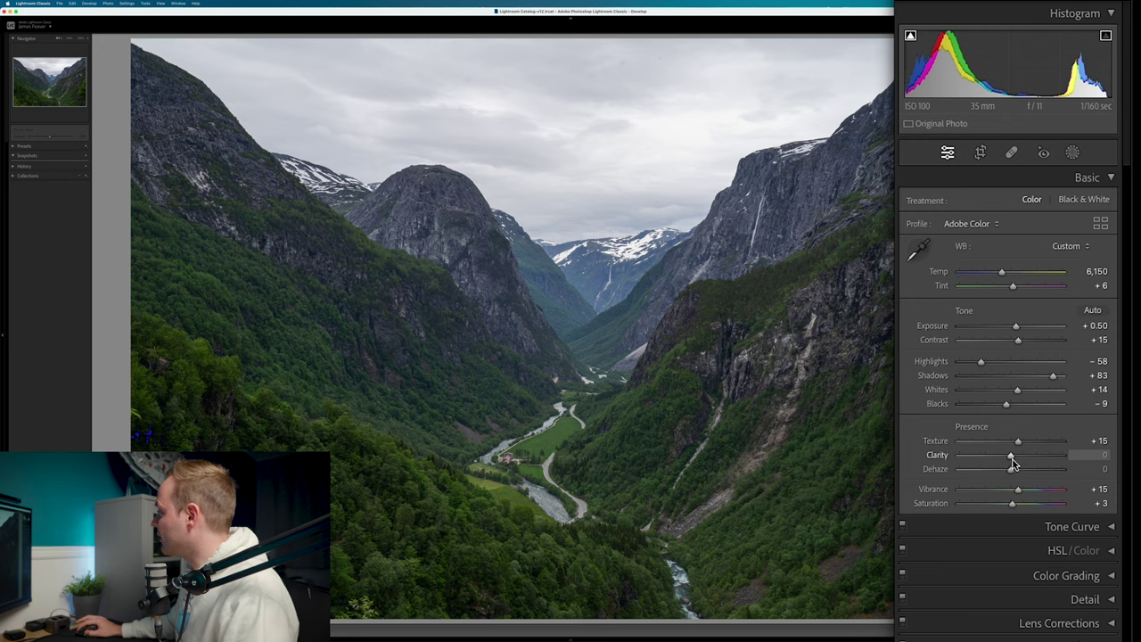
pyautogui.moveTo(1012, 461); pyautogui.dragTo(1059, 460)
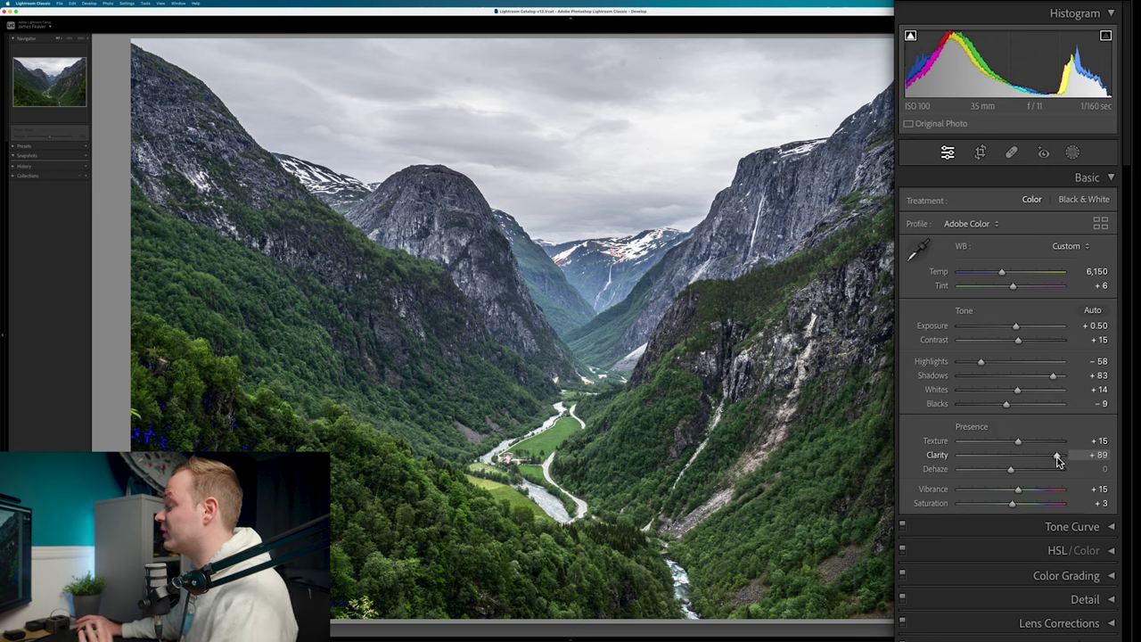
pyautogui.moveTo(1052, 460); pyautogui.dragTo(1014, 459)
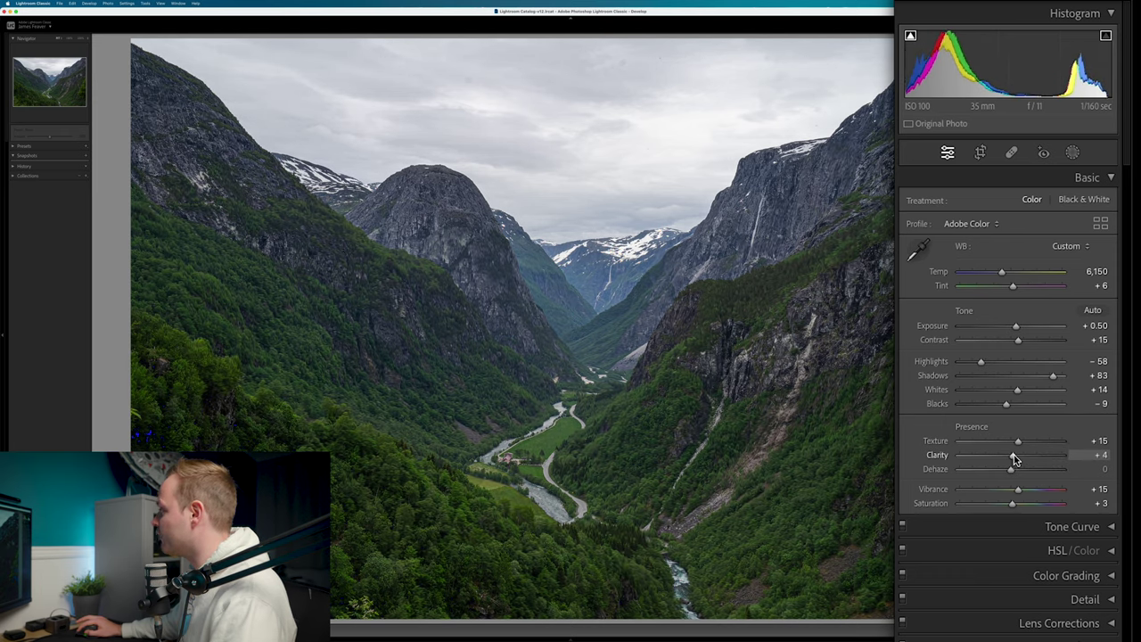